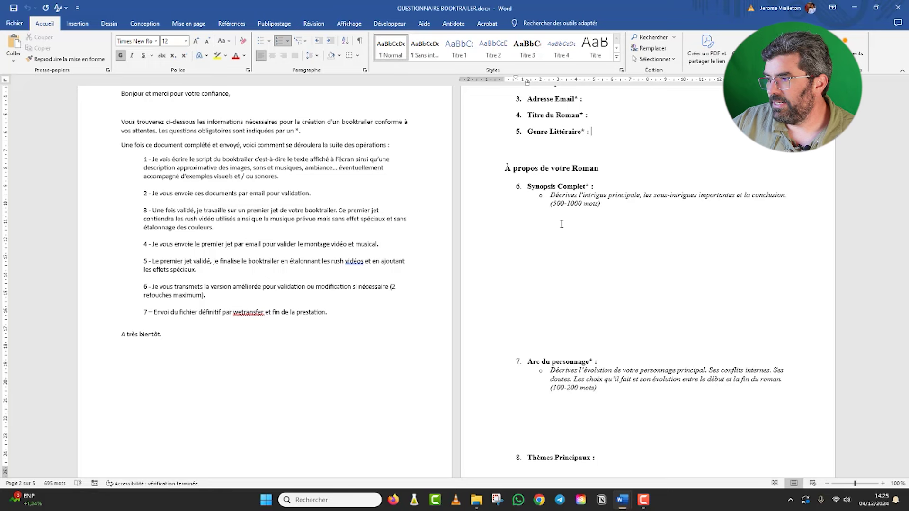
# Examine the booktrailer questionnaire's questions about the novel, from the full synopsis to the universe and setting
pyautogui.scroll(-3, 561, 224)
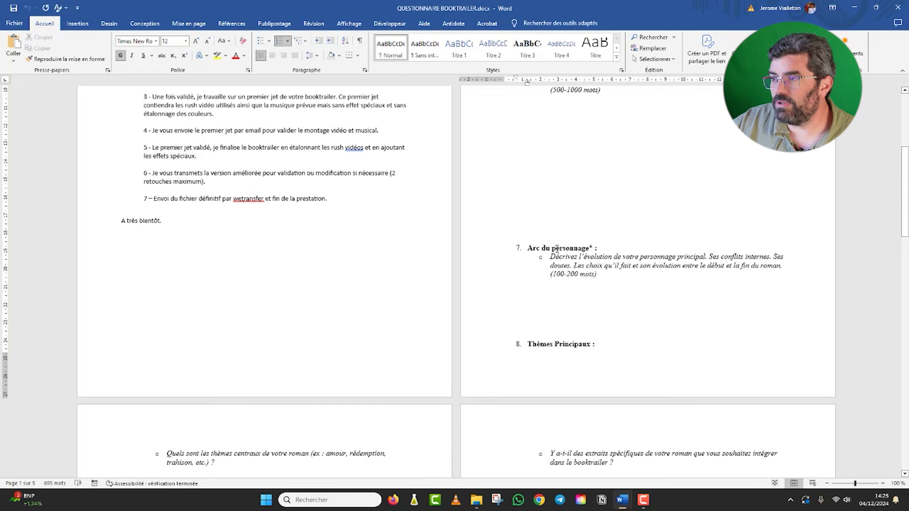
pyautogui.scroll(1, 559, 246)
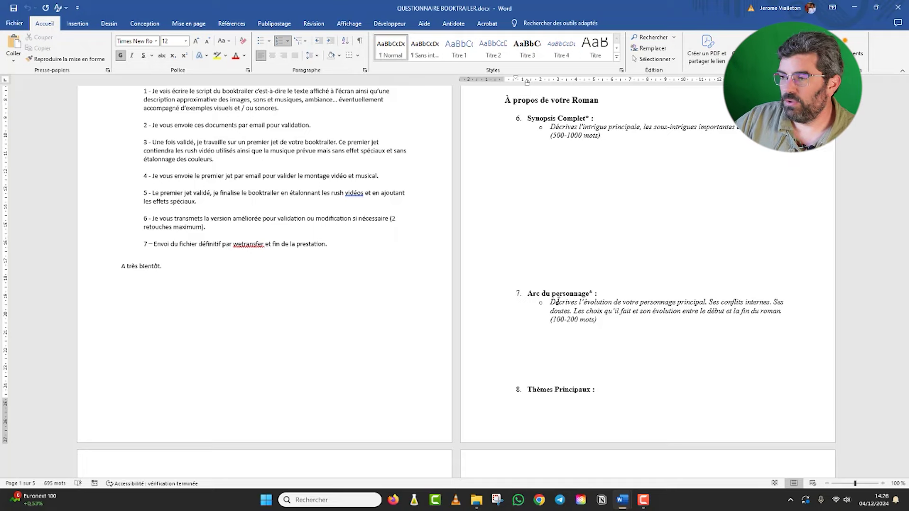
pyautogui.scroll(-3, 558, 301)
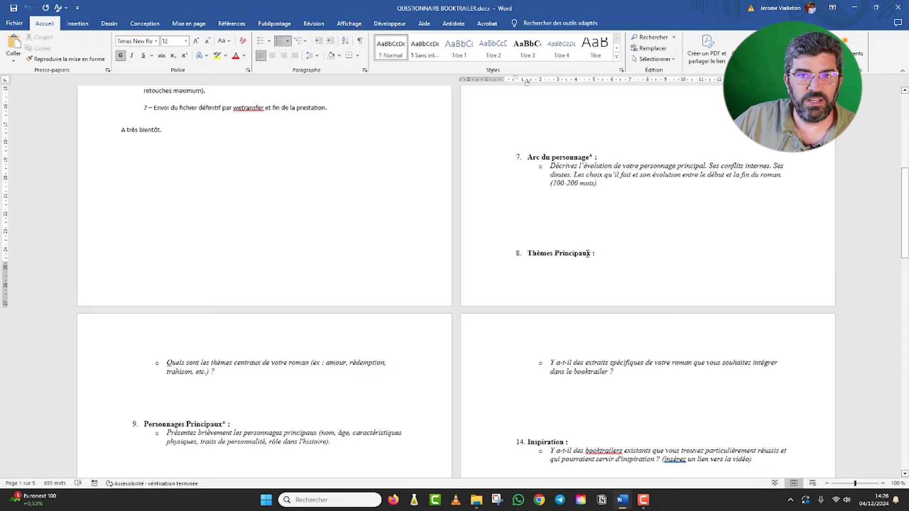
pyautogui.scroll(-3, 380, 252)
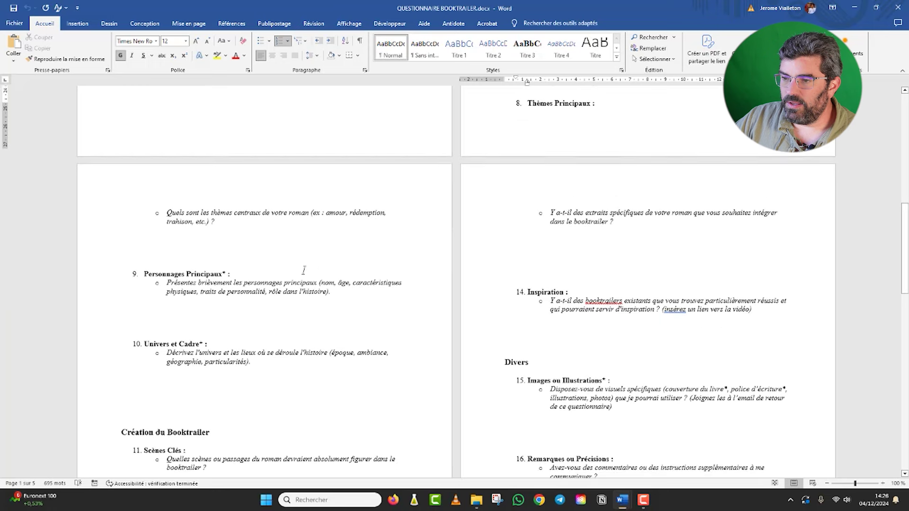
pyautogui.scroll(-1, 304, 270)
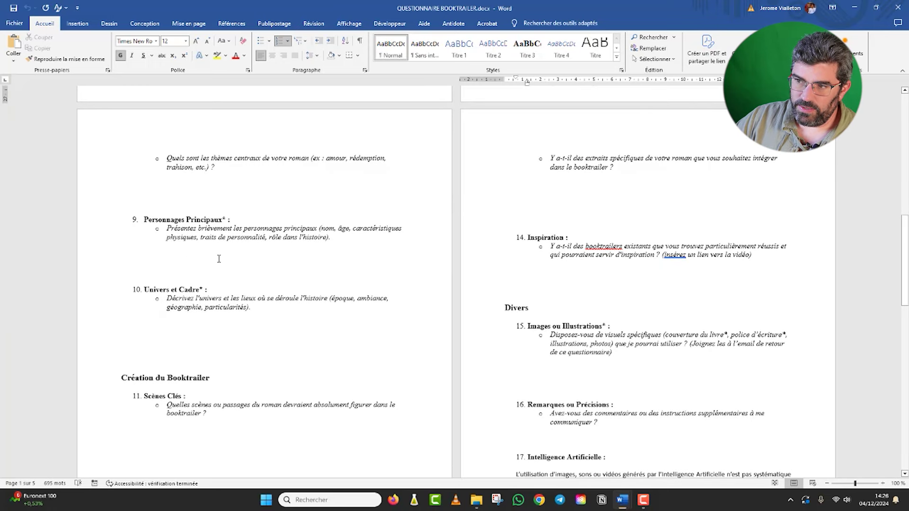
pyautogui.scroll(1, 219, 259)
pyautogui.scroll(-1, 219, 259)
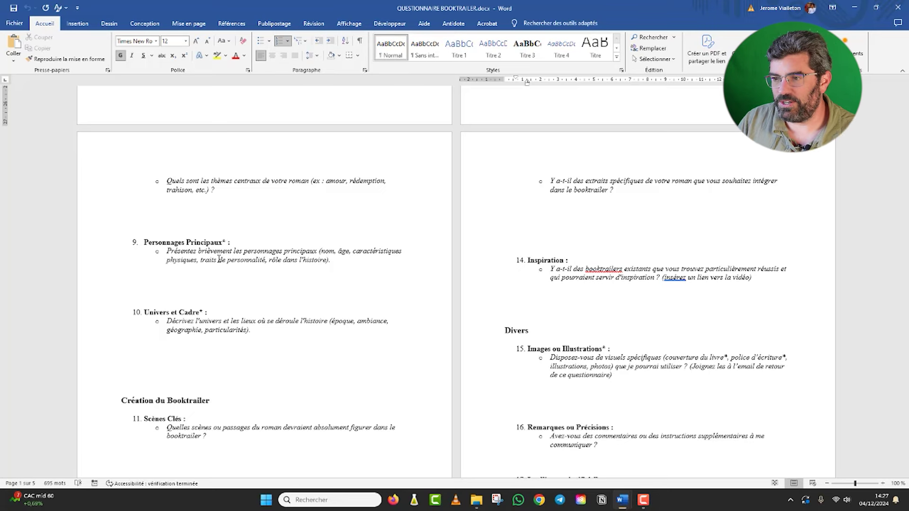
pyautogui.scroll(-3, 240, 284)
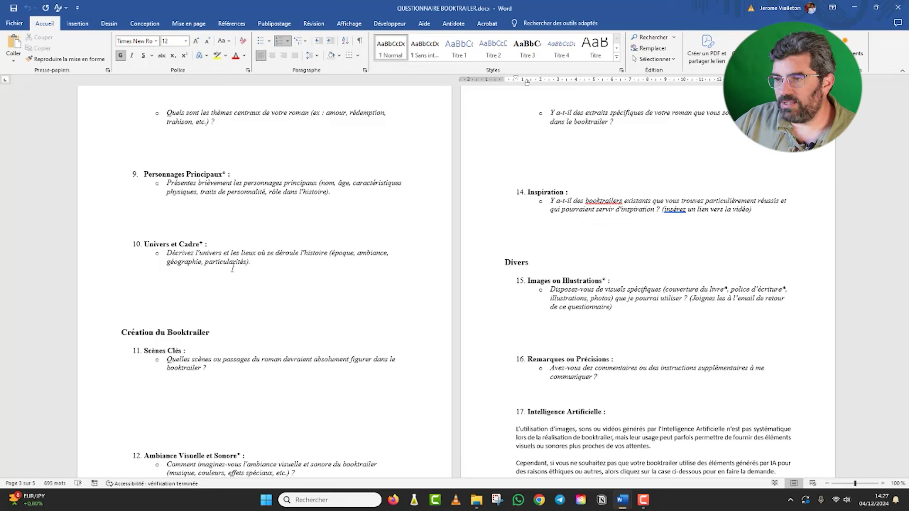
pyautogui.scroll(-3, 232, 268)
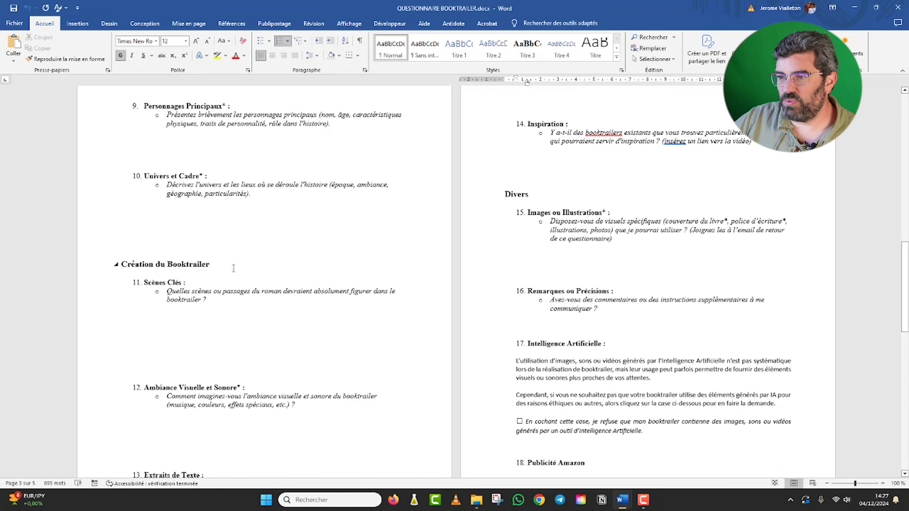
pyautogui.scroll(-3, 234, 268)
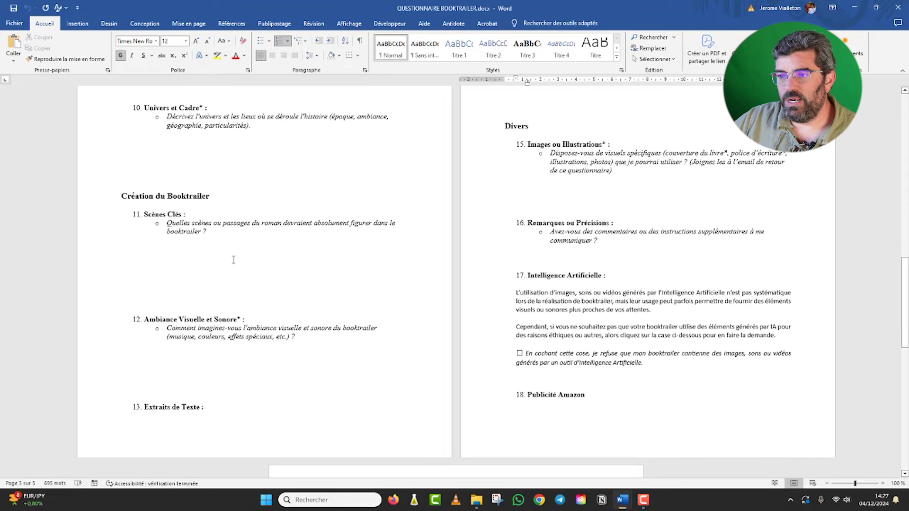
# Examine the questions on key scenes, visual and sound ambience, text excerpts, inspiration, images and additional remarks
pyautogui.click(217, 255)
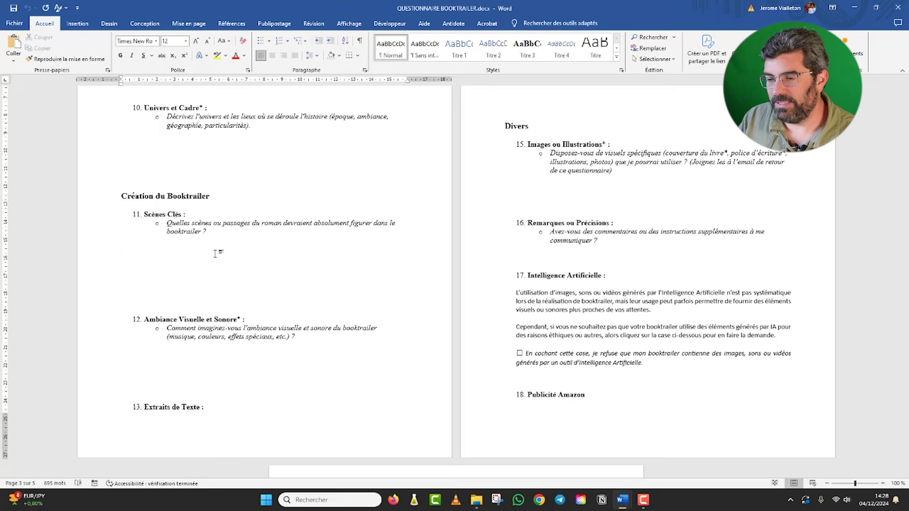
pyautogui.scroll(-2, 216, 344)
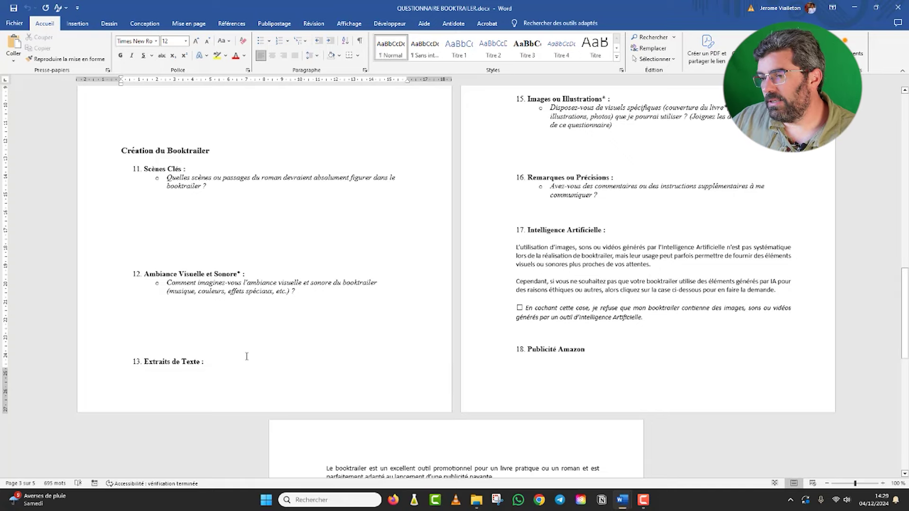
pyautogui.scroll(10, 545, 317)
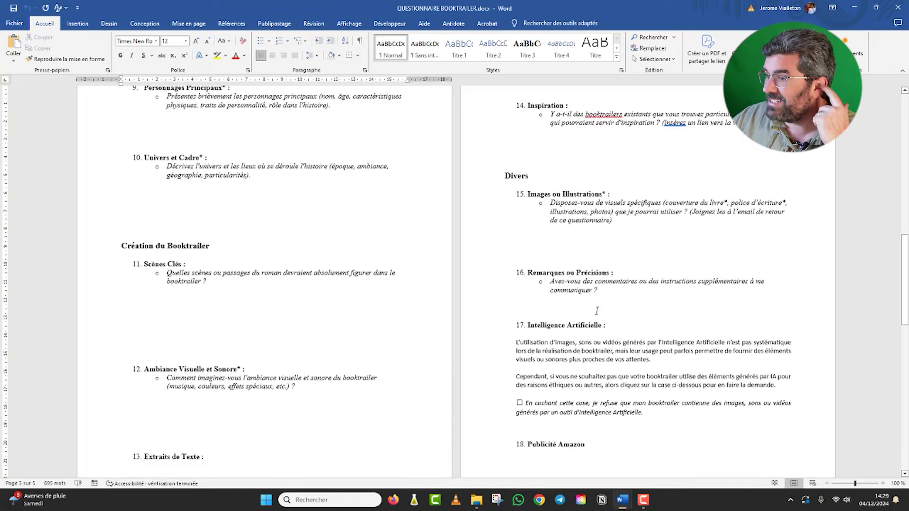
pyautogui.scroll(-4, 598, 311)
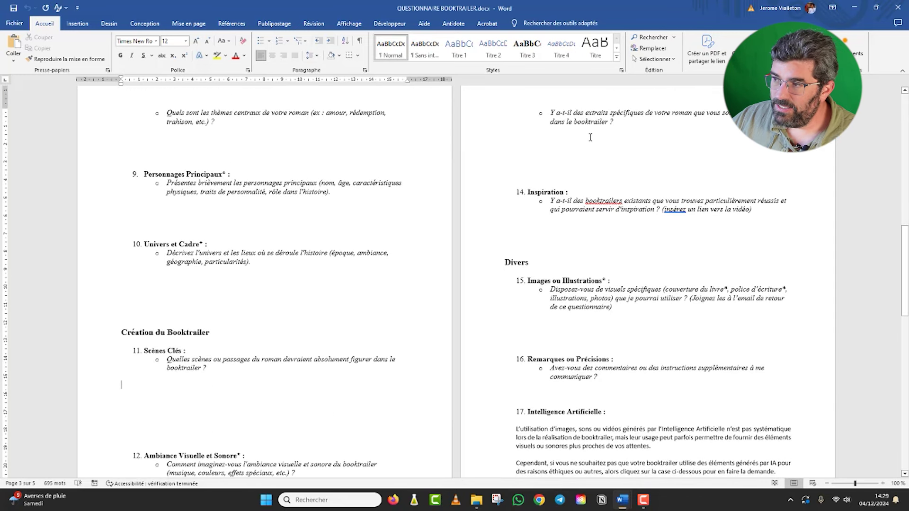
pyautogui.click(590, 138)
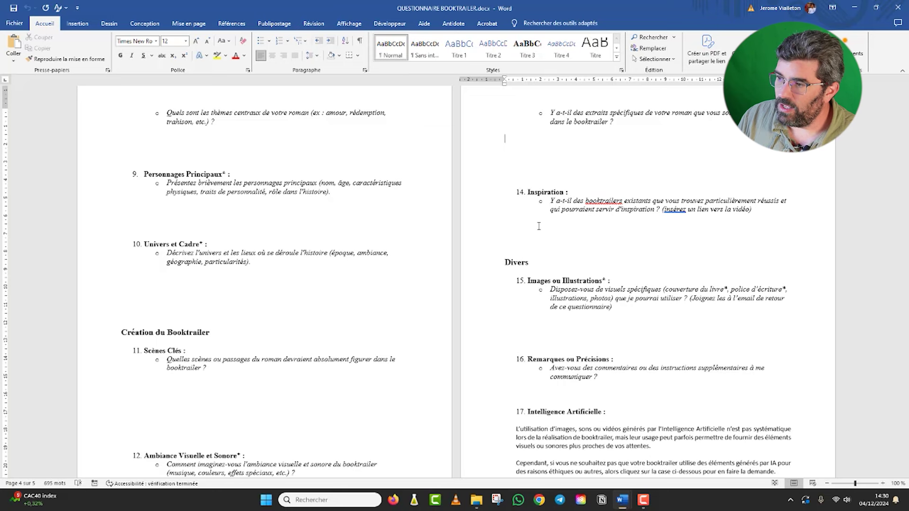
pyautogui.scroll(-3, 539, 226)
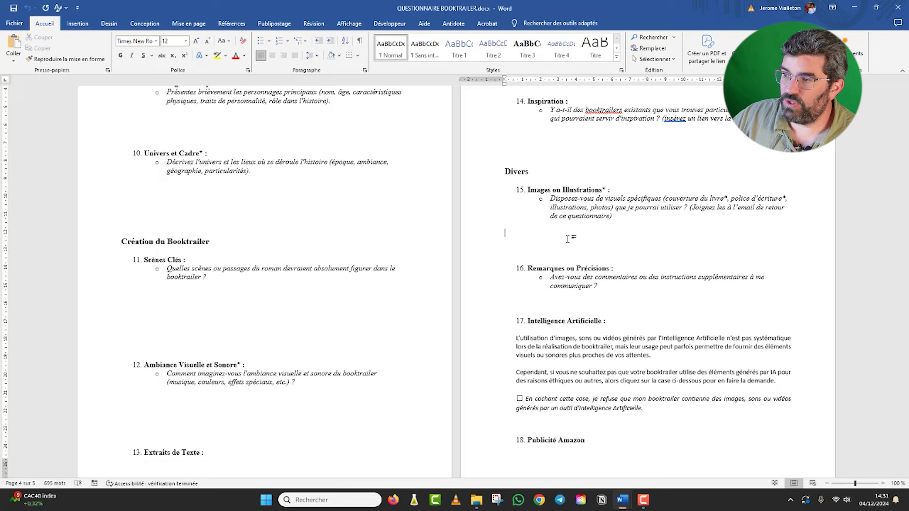
pyautogui.scroll(-2, 571, 290)
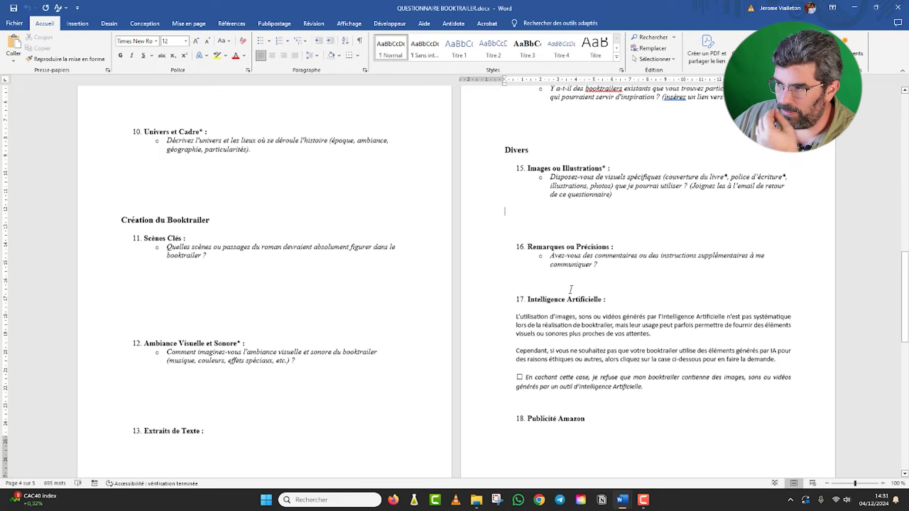
# Tick the checkbox refusing AI-generated content under "Intelligence Artificielle" and clear it again
pyautogui.scroll(-5, 576, 261)
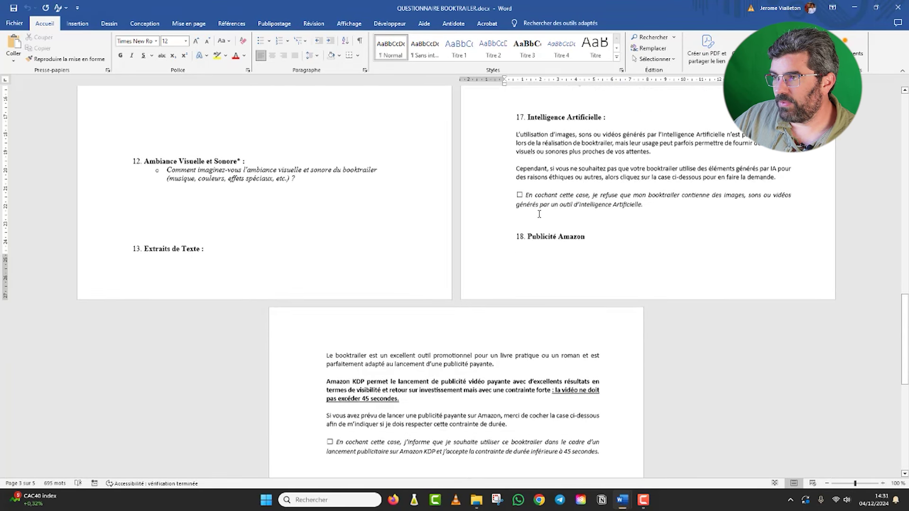
pyautogui.scroll(-2, 542, 201)
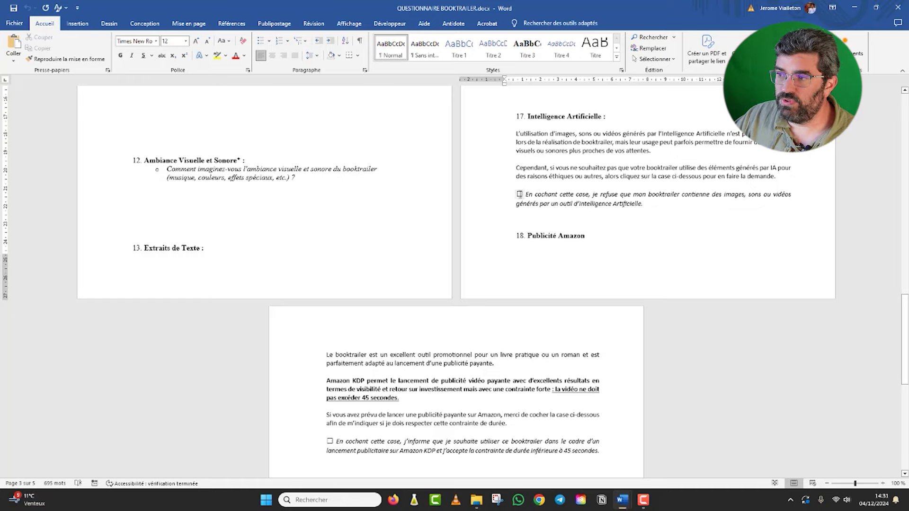
pyautogui.click(520, 194)
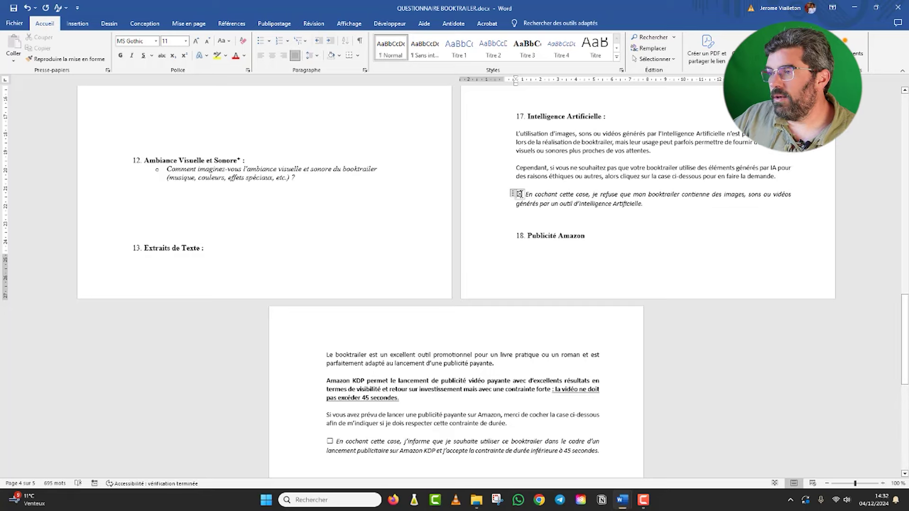
pyautogui.click(549, 202)
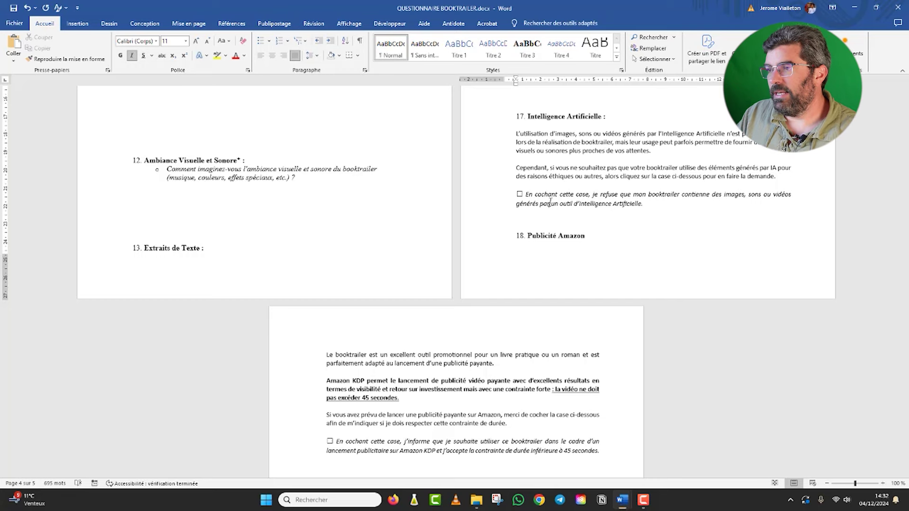
# Insert blank lines above the "Publicité Amazon" heading to push it onto the same page as its text
pyautogui.scroll(-3, 550, 203)
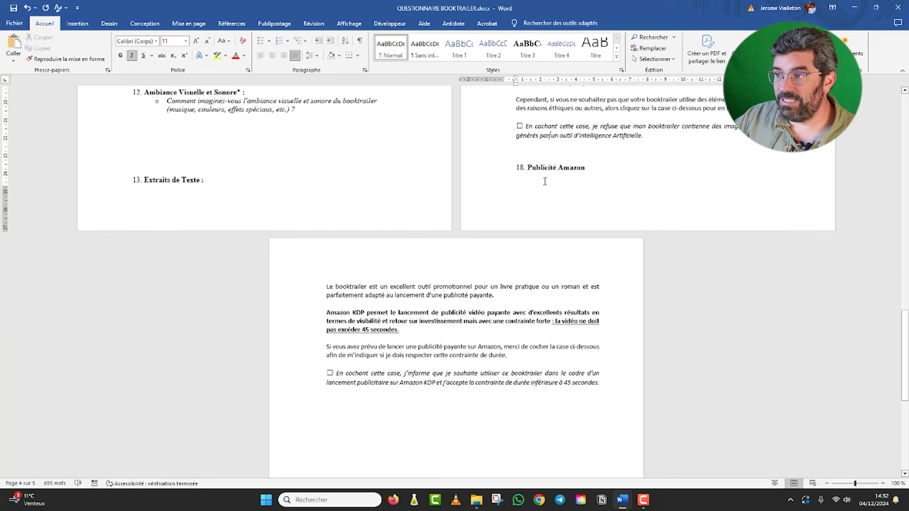
pyautogui.click(537, 155)
pyautogui.press('Return')
pyautogui.press('Return')
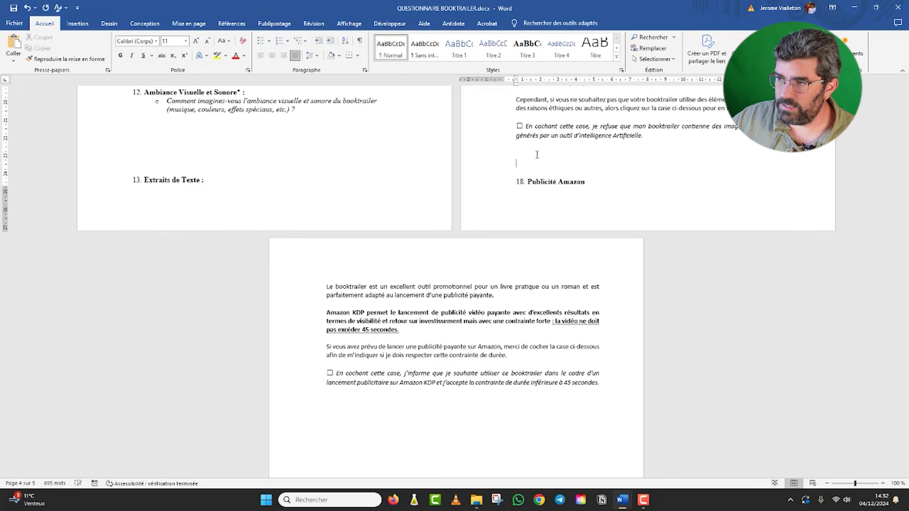
pyautogui.scroll(-4, 549, 227)
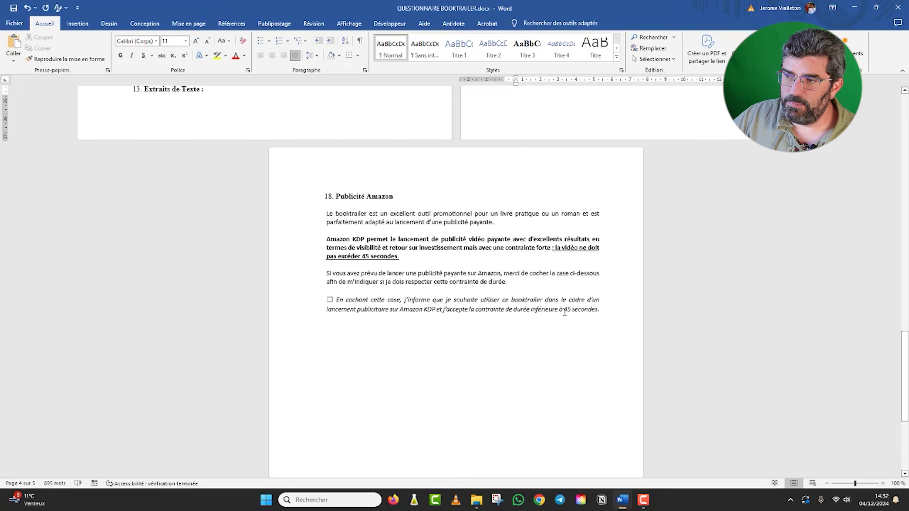
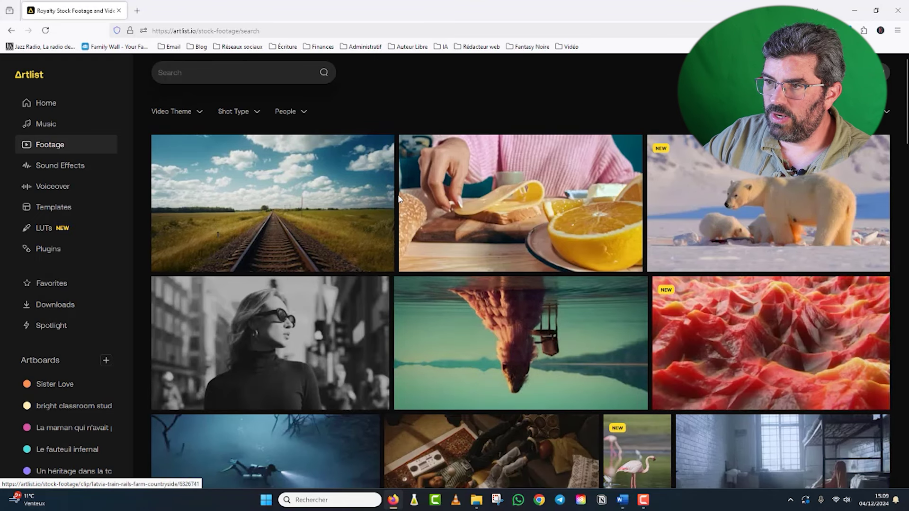
# Browse the Artlist stock footage catalogue and preview the diver, living room and jail cell clips
pyautogui.scroll(-3, 417, 201)
pyautogui.moveTo(221, 324)
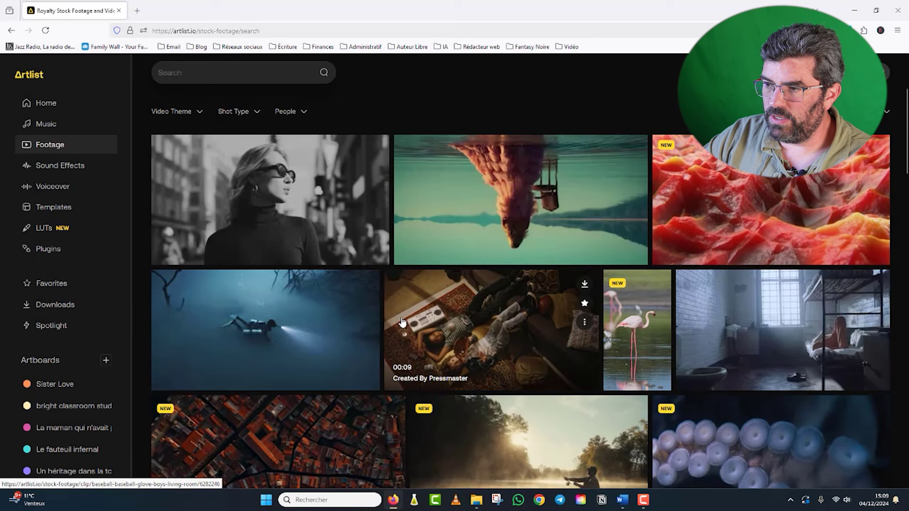
pyautogui.moveTo(535, 320)
pyautogui.moveTo(730, 359)
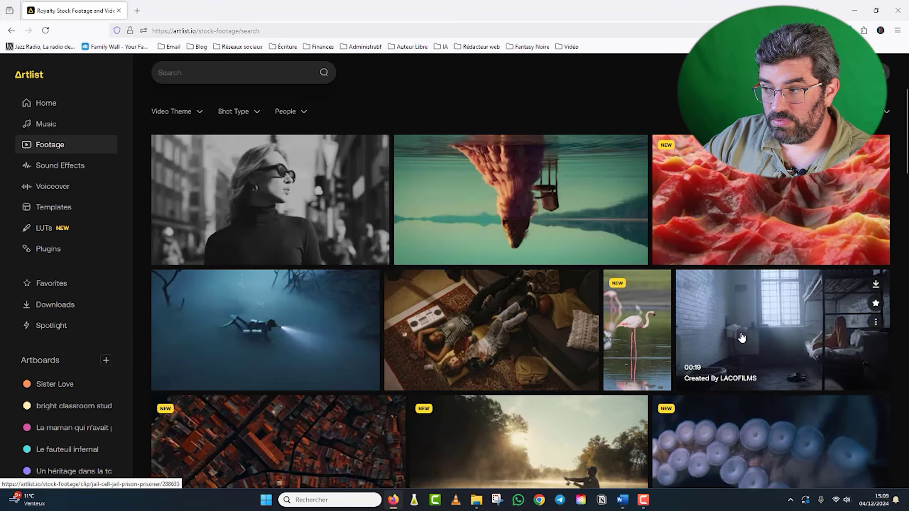
pyautogui.scroll(1, 781, 370)
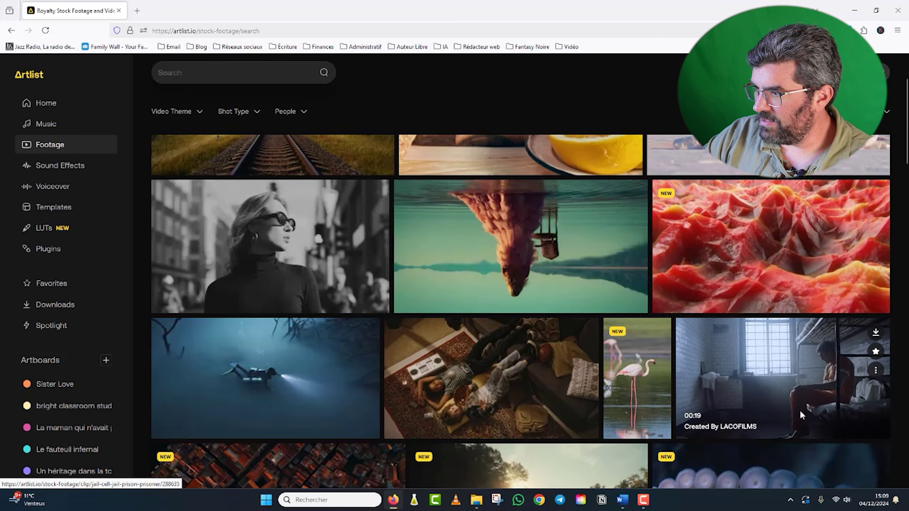
pyautogui.scroll(2, 528, 299)
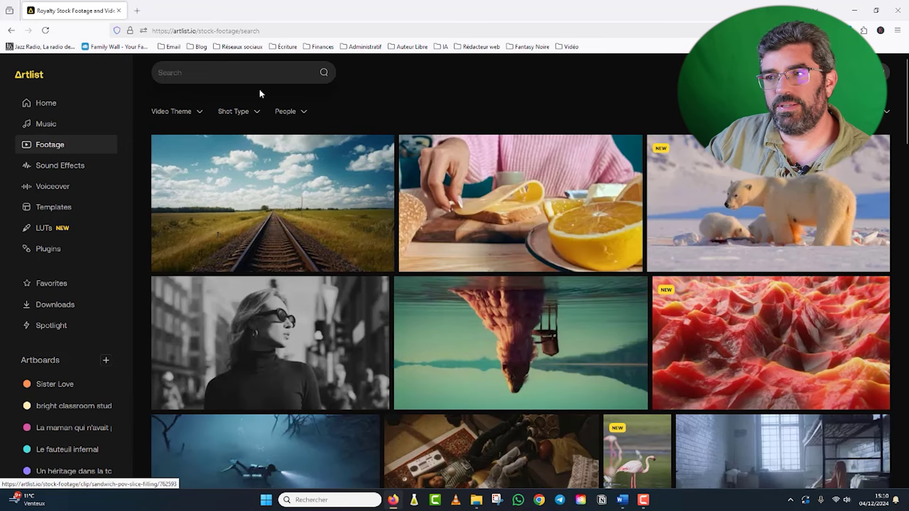
# Open the "Un héritage dans la to..." artboard and preview its clips of the palace, the touching hands and the blossoms
pyautogui.click(74, 471)
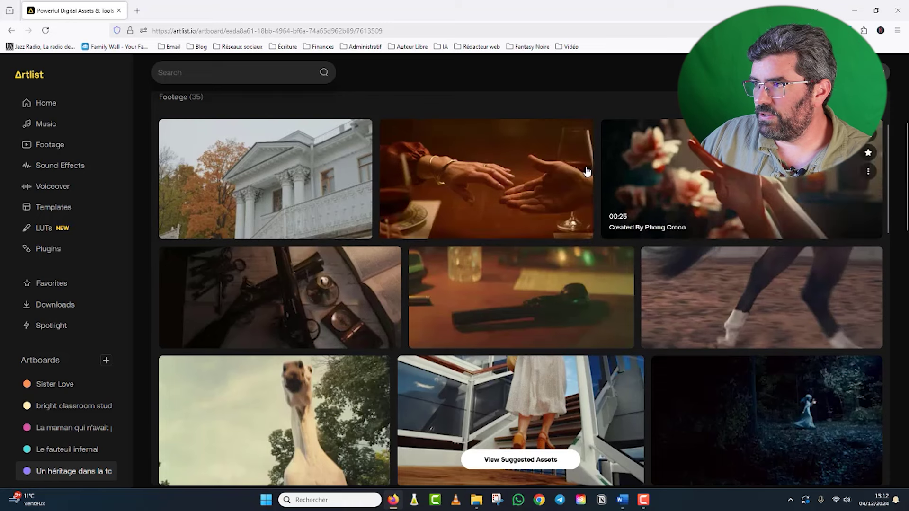
pyautogui.moveTo(300, 177)
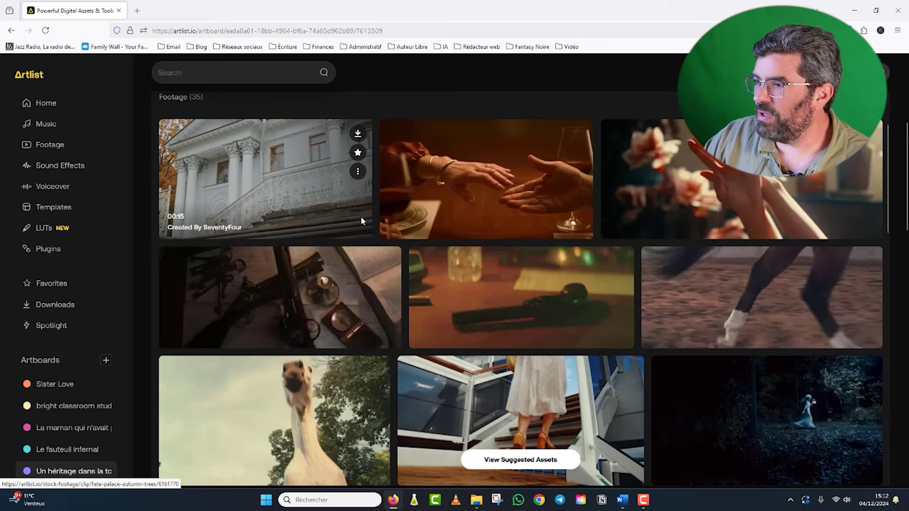
pyautogui.moveTo(507, 203)
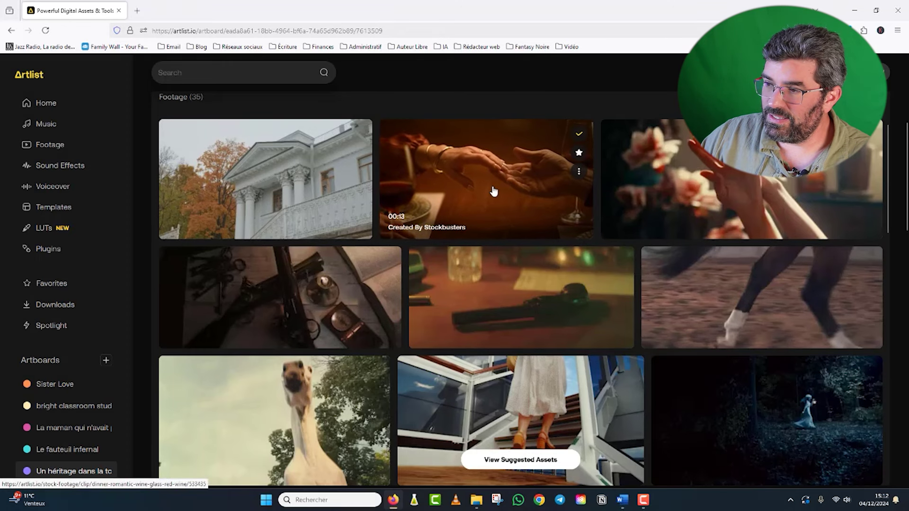
pyautogui.moveTo(644, 190)
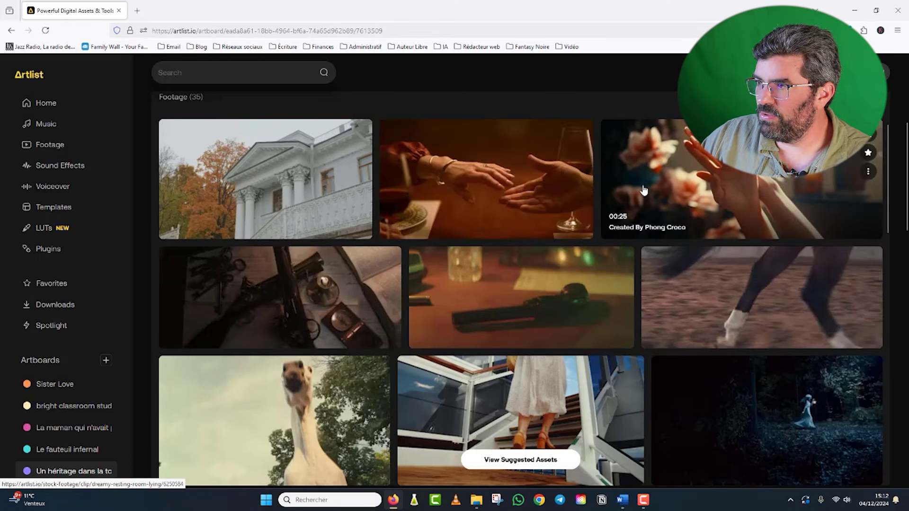
pyautogui.moveTo(549, 203)
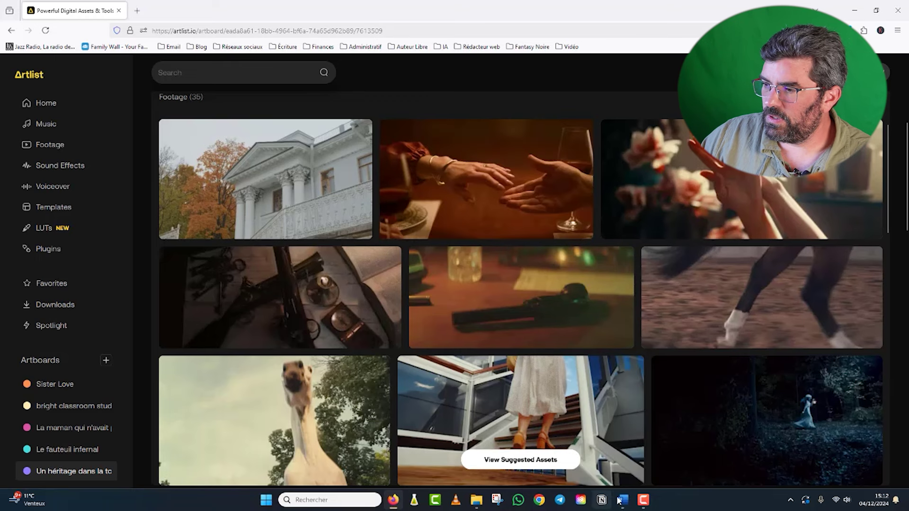
# Switch to Document1 in Word to consult the script table of texts and image suggestions
pyautogui.moveTo(622, 500)
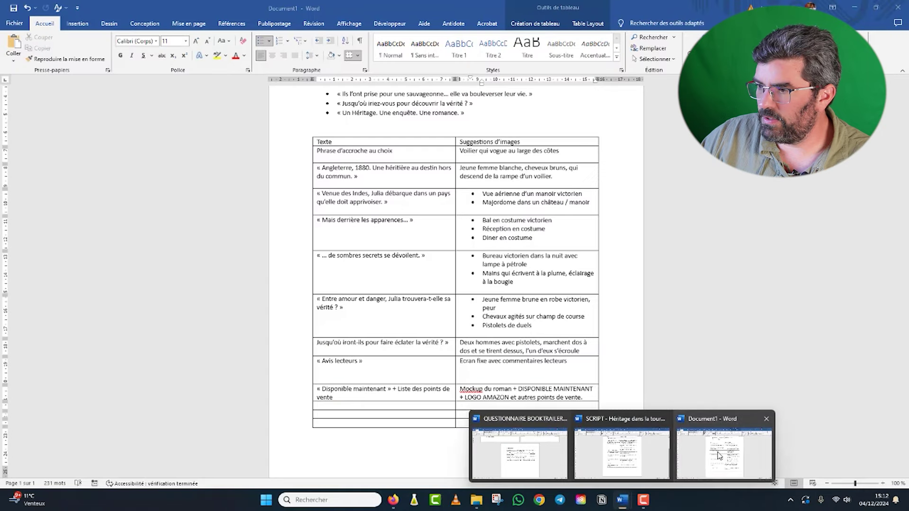
pyautogui.click(719, 447)
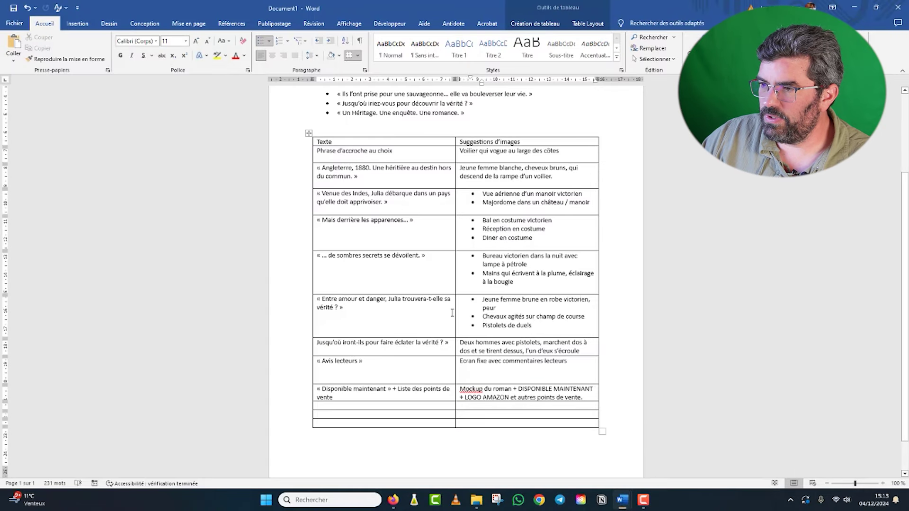
# Return to the Artlist artboard and preview its galloping horse, night forest, antique desk and revolver clips
pyautogui.click(857, 7)
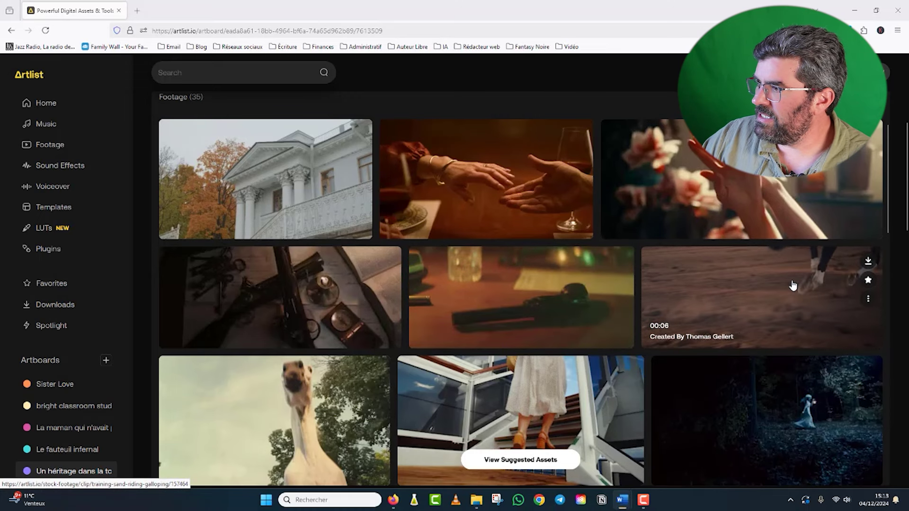
pyautogui.scroll(-1, 789, 246)
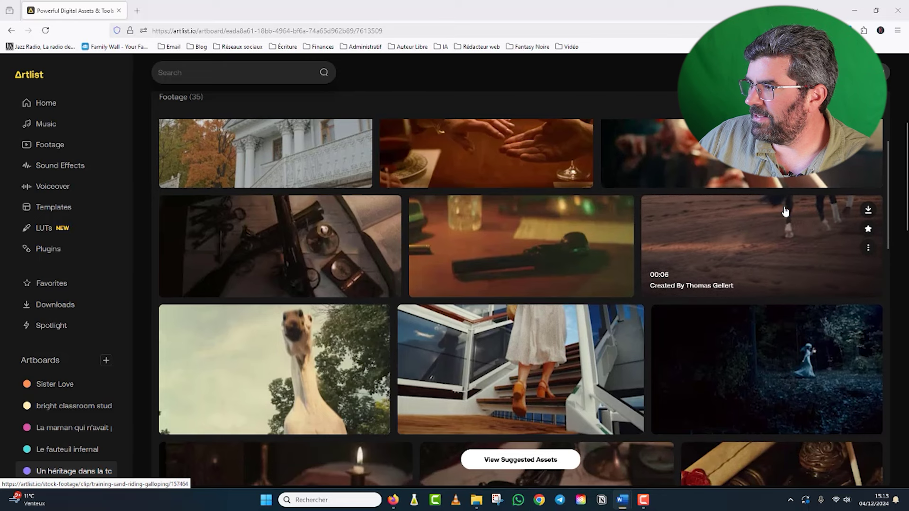
pyautogui.scroll(-1, 785, 211)
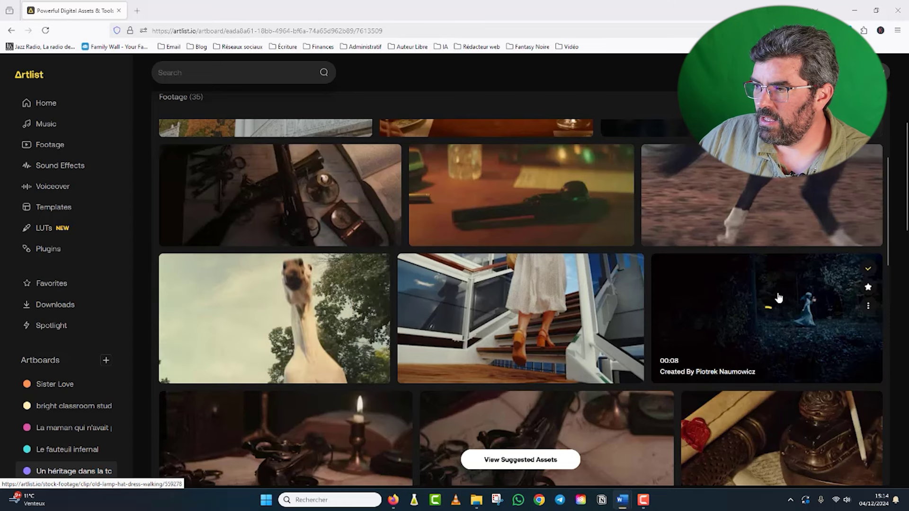
pyautogui.scroll(-3, 771, 305)
pyautogui.scroll(-2, 691, 246)
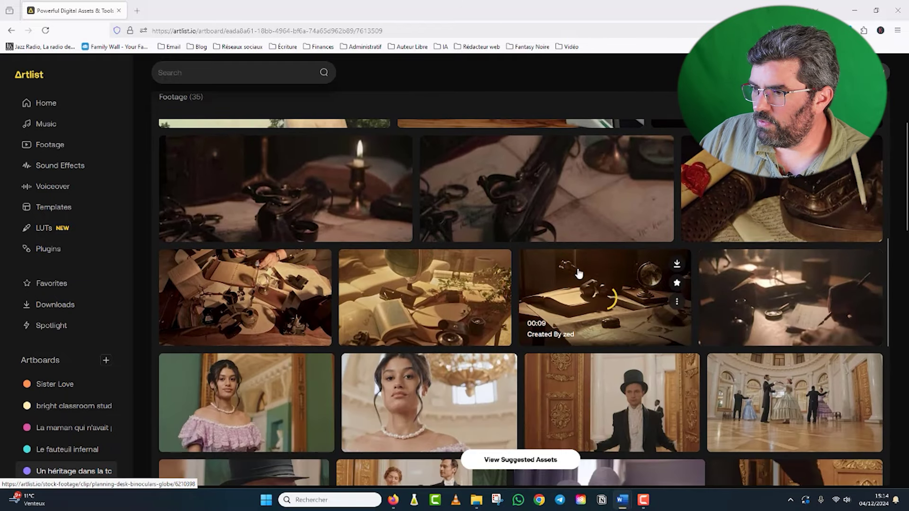
pyautogui.scroll(-1, 606, 285)
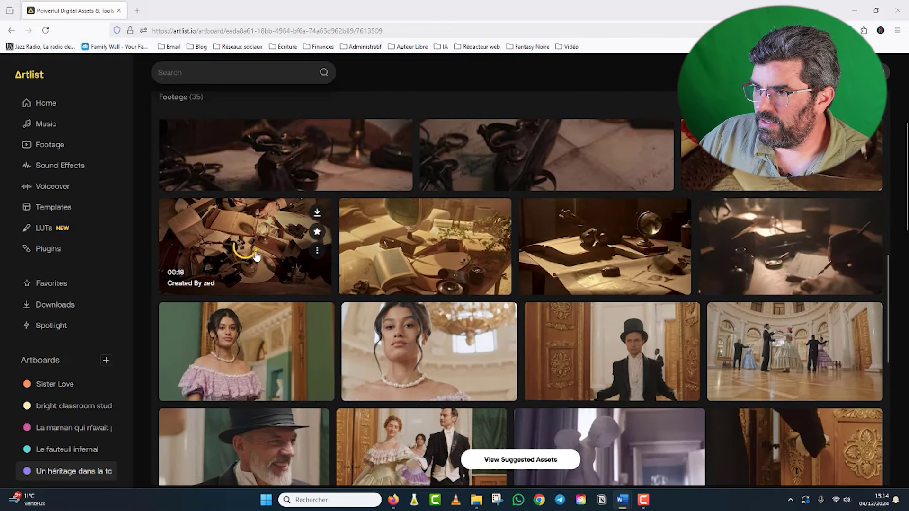
pyautogui.scroll(1, 256, 255)
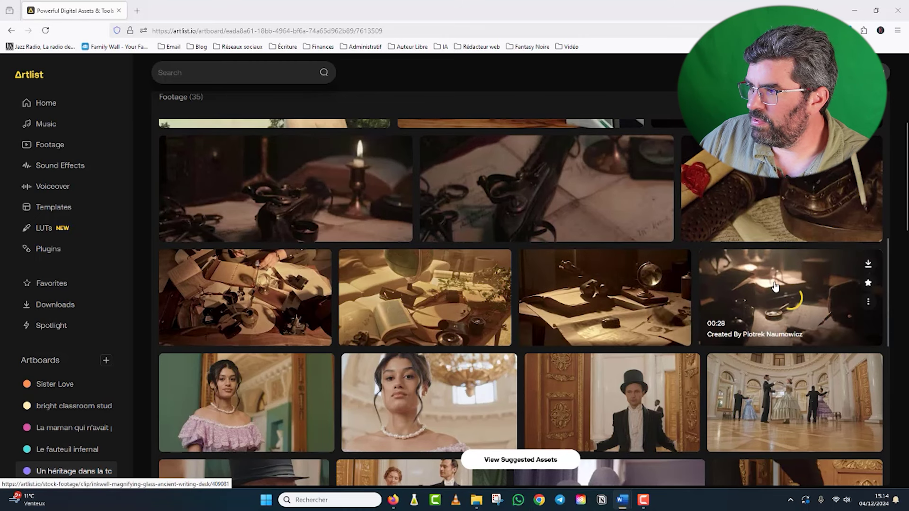
pyautogui.scroll(1, 476, 256)
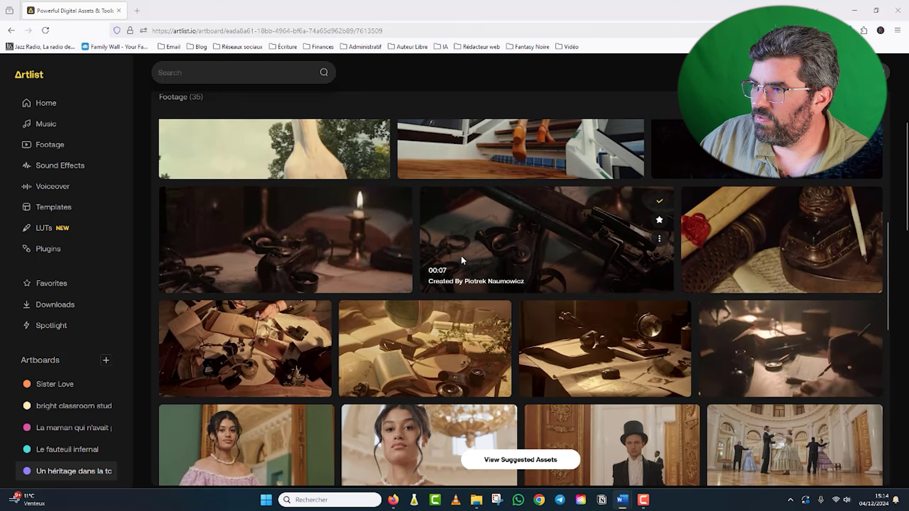
# Preview the artboard's Victorian costume clips, including the ballroom dance and the elegantly dressed couple
pyautogui.scroll(-3, 434, 265)
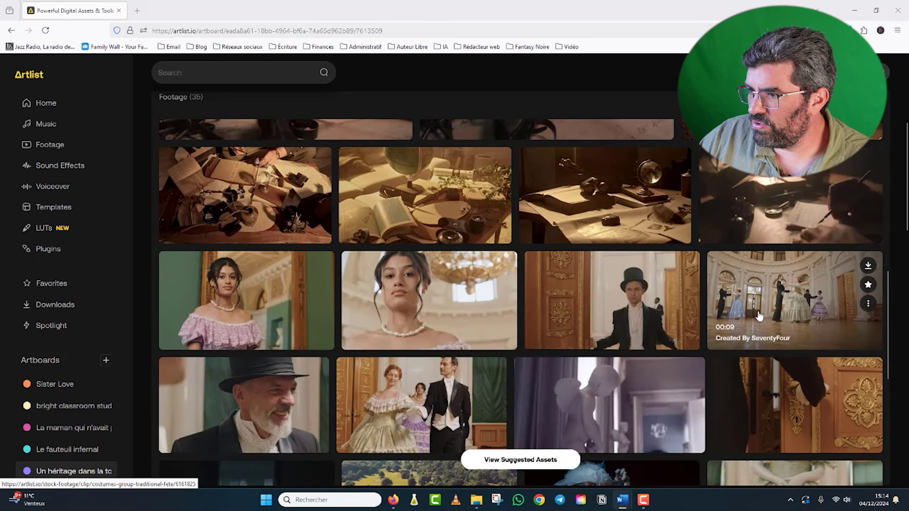
pyautogui.scroll(-1, 758, 310)
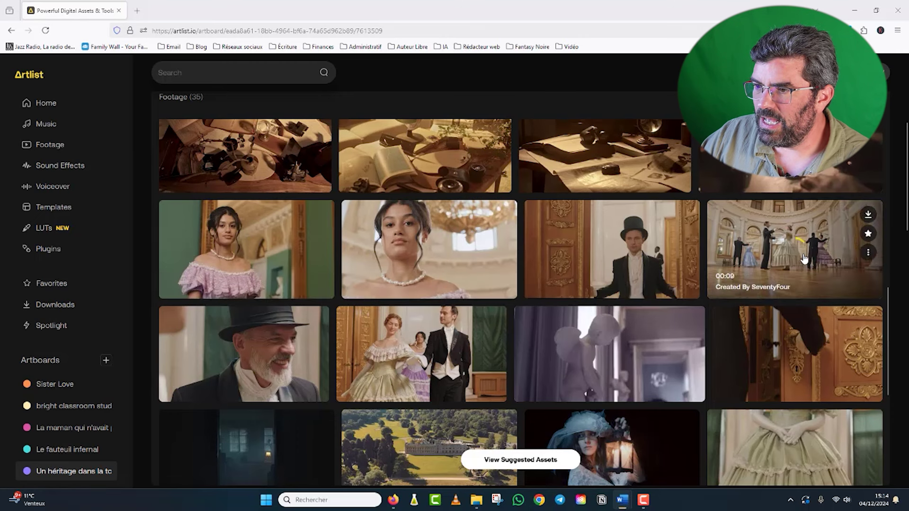
pyautogui.scroll(-1, 800, 236)
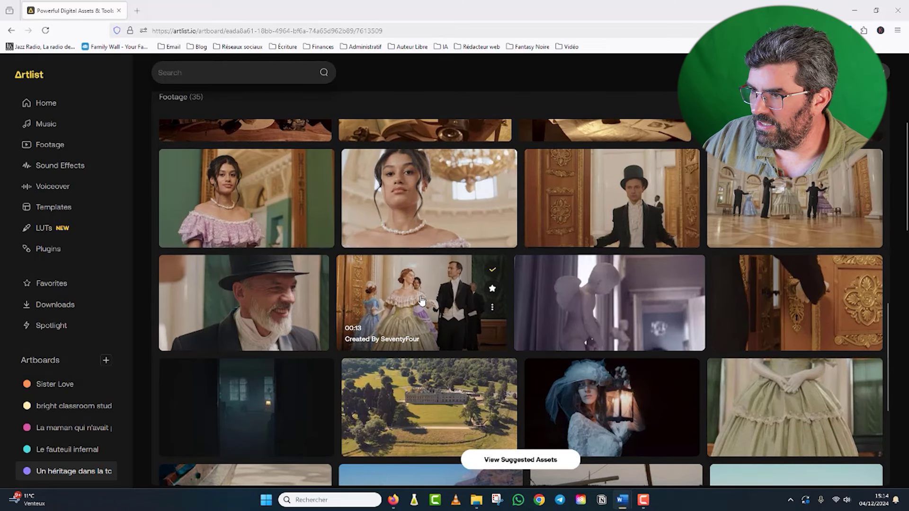
pyautogui.scroll(-2, 716, 225)
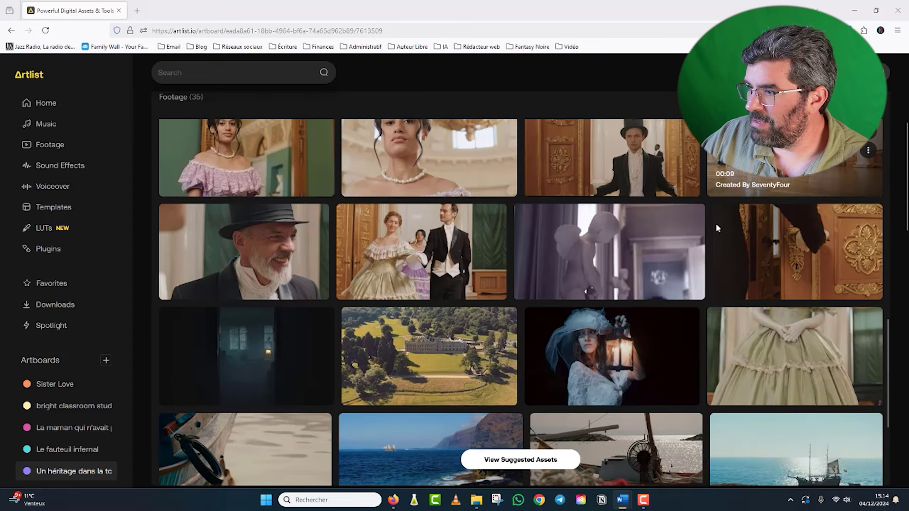
pyautogui.scroll(1, 746, 212)
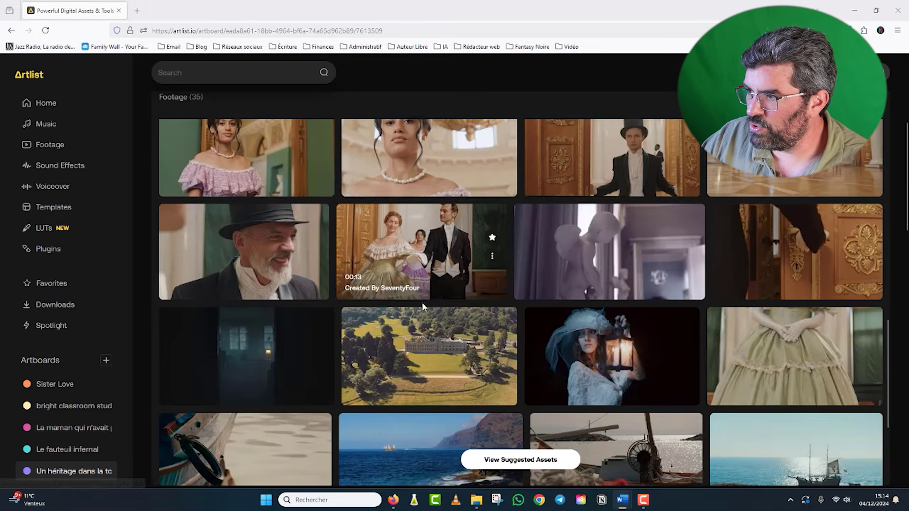
# Preview the aerial manor, woman with lantern, sailing ship off the cliffs and formal garden clips
pyautogui.scroll(-1, 280, 369)
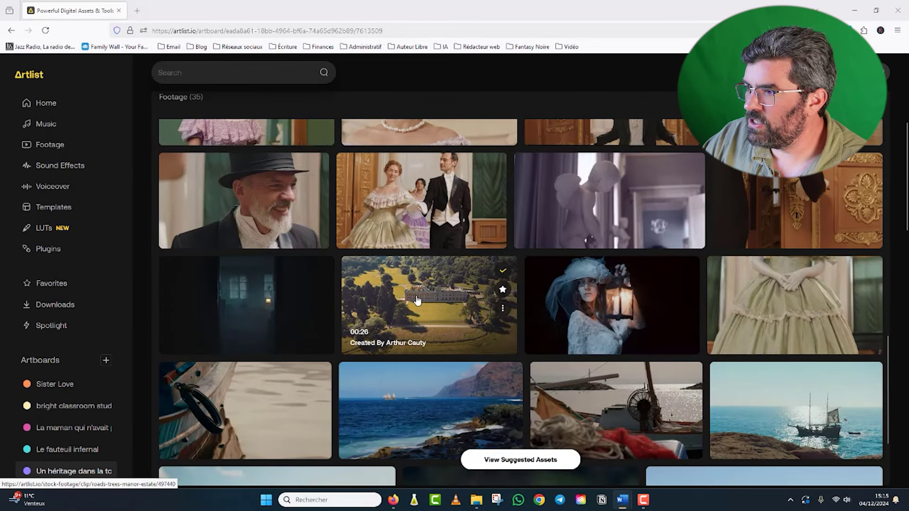
pyautogui.scroll(-2, 466, 294)
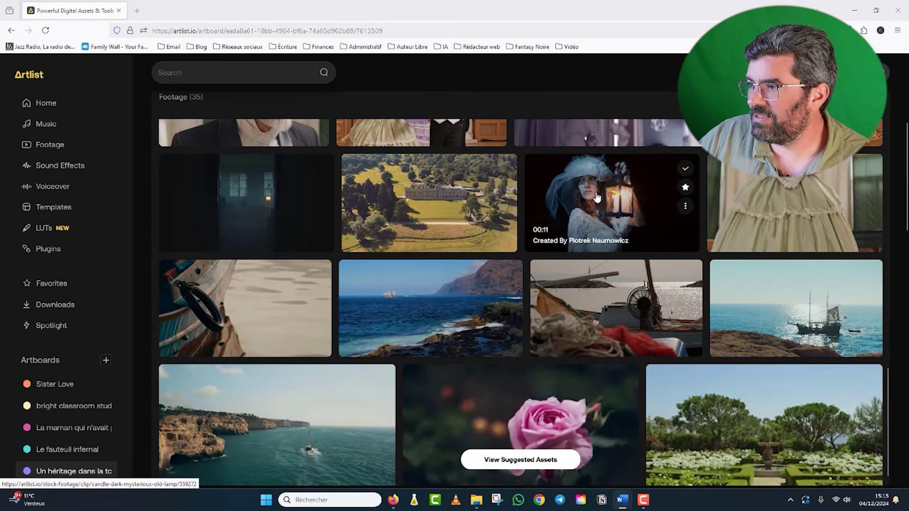
pyautogui.scroll(2, 608, 221)
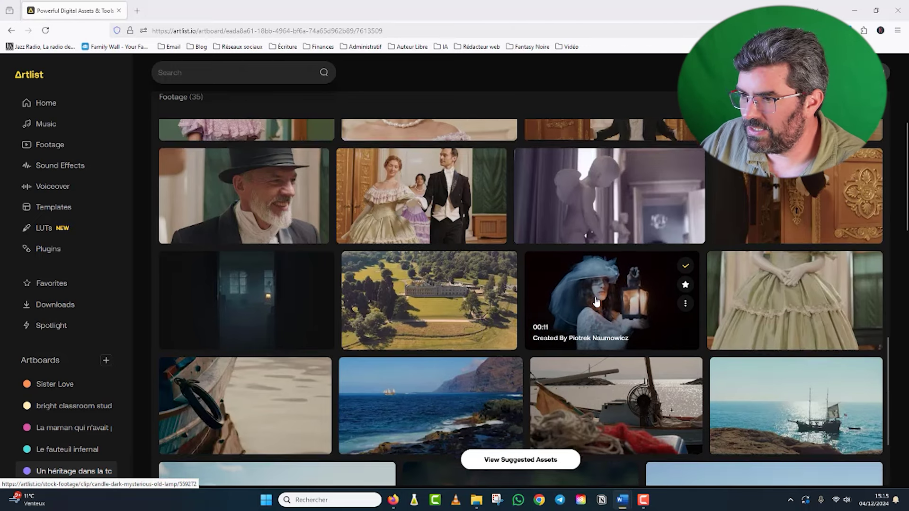
pyautogui.scroll(-3, 467, 270)
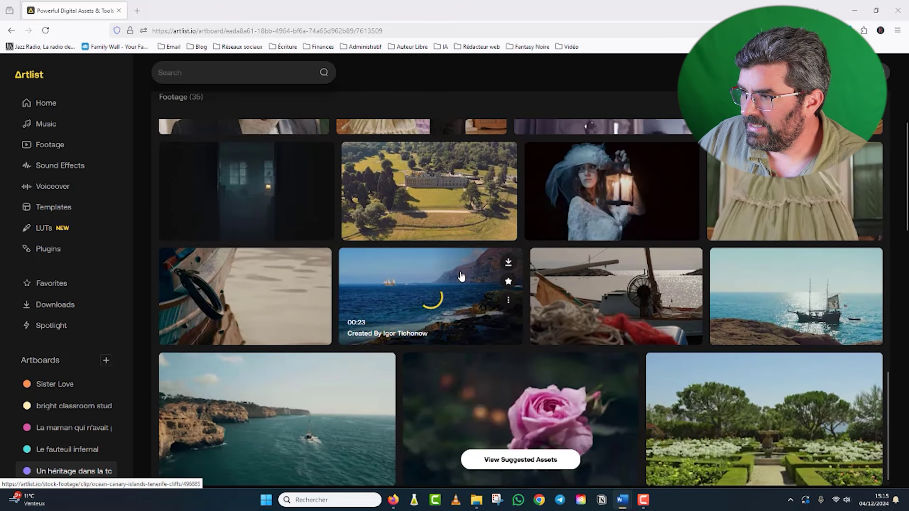
pyautogui.scroll(-1, 445, 265)
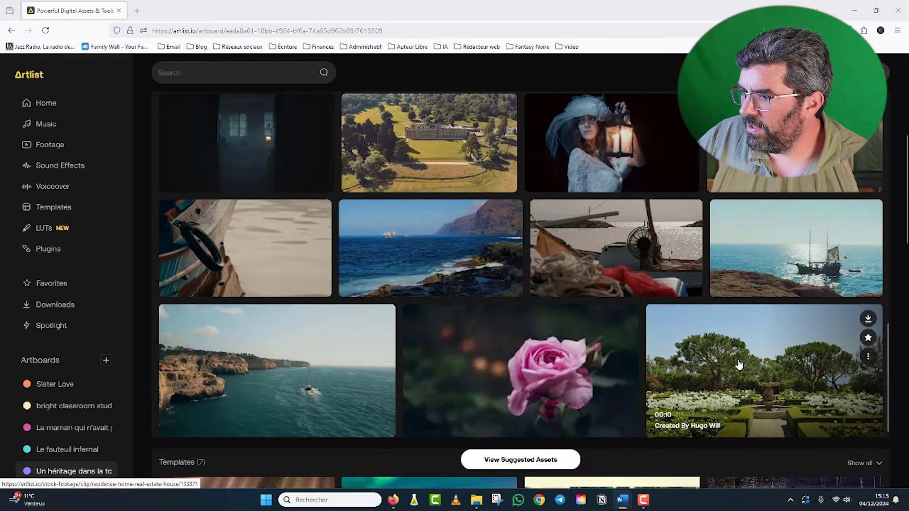
# Go back over the artboard's earlier clips, previewing the woman on the ship's stairs and the revolver by candlelight
pyautogui.scroll(3, 419, 226)
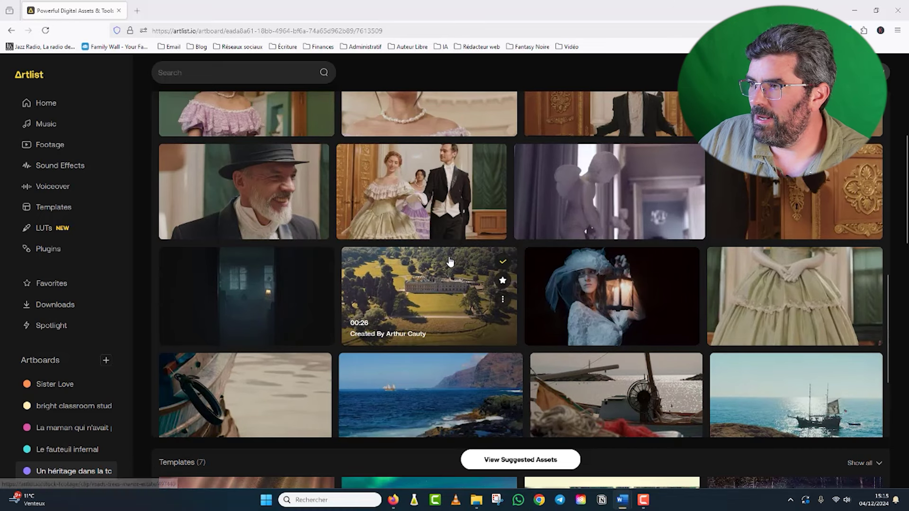
pyautogui.scroll(7, 450, 261)
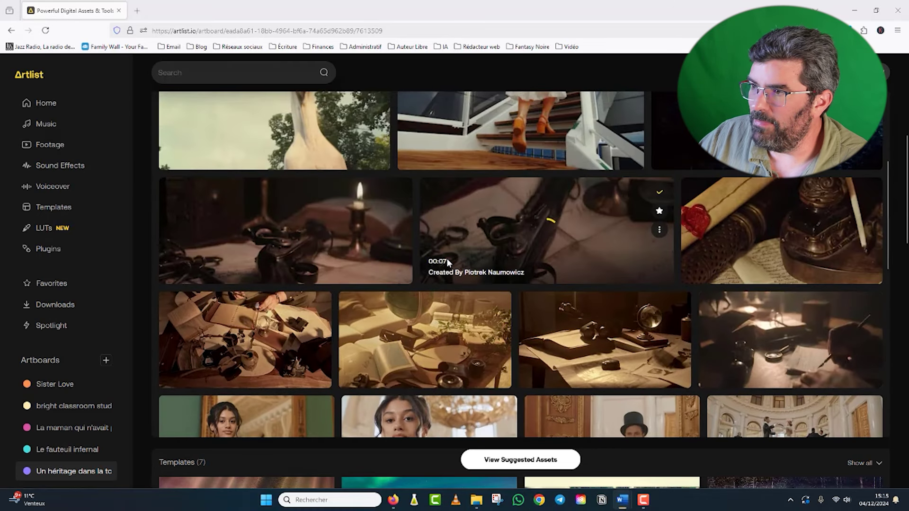
pyautogui.scroll(2, 447, 260)
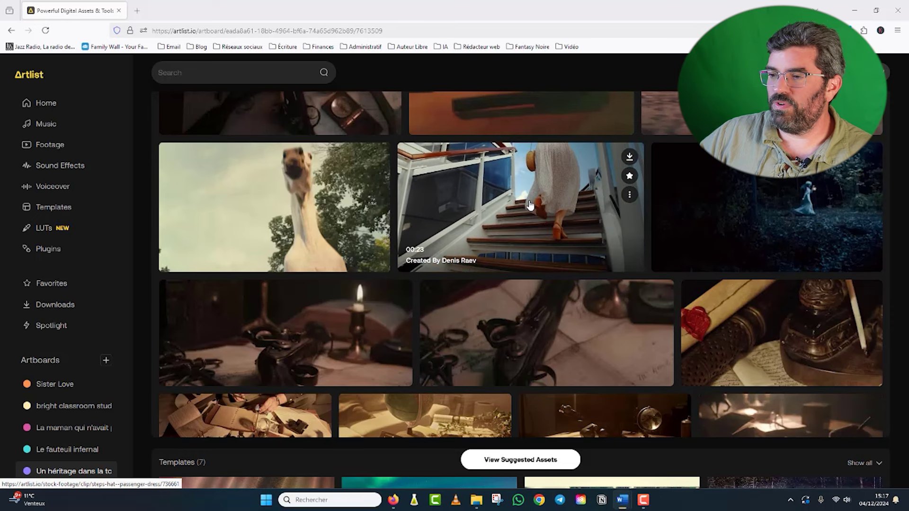
pyautogui.scroll(-2, 547, 242)
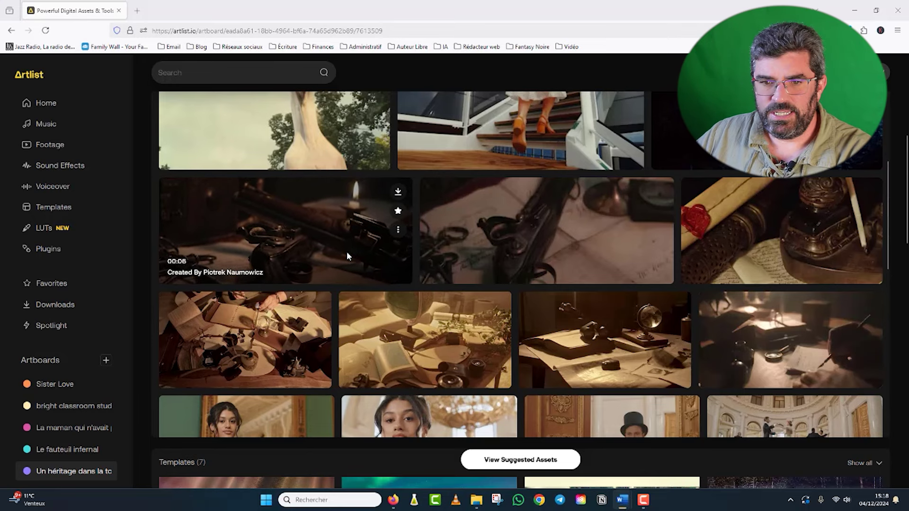
pyautogui.scroll(2, 346, 252)
pyautogui.scroll(3, 347, 251)
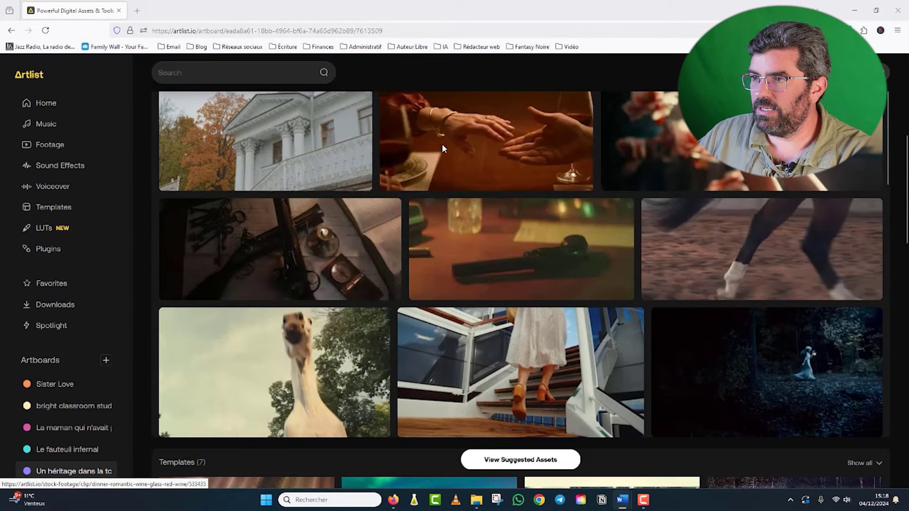
# Review the artboard footage again from the night forest through the writing desk, ballroom and gloved hand to the fishing boat
pyautogui.scroll(-2, 692, 301)
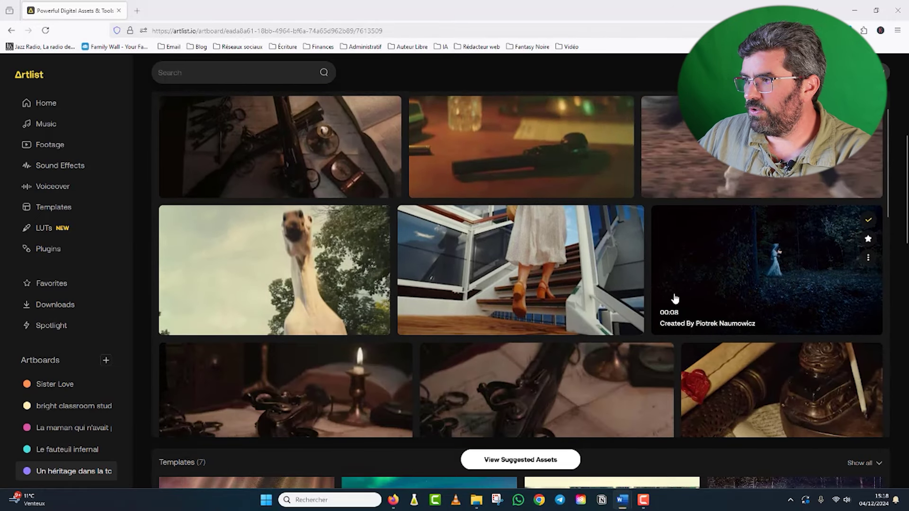
pyautogui.scroll(-5, 718, 270)
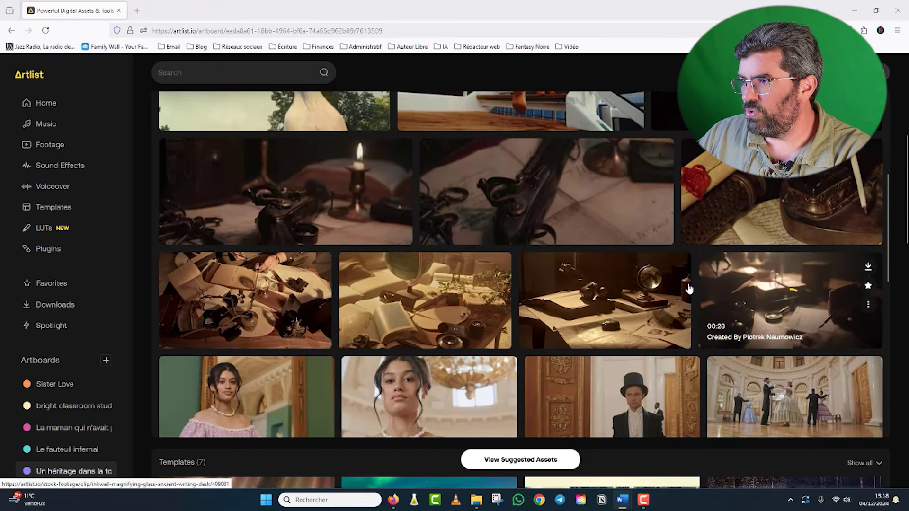
pyautogui.scroll(-3, 622, 301)
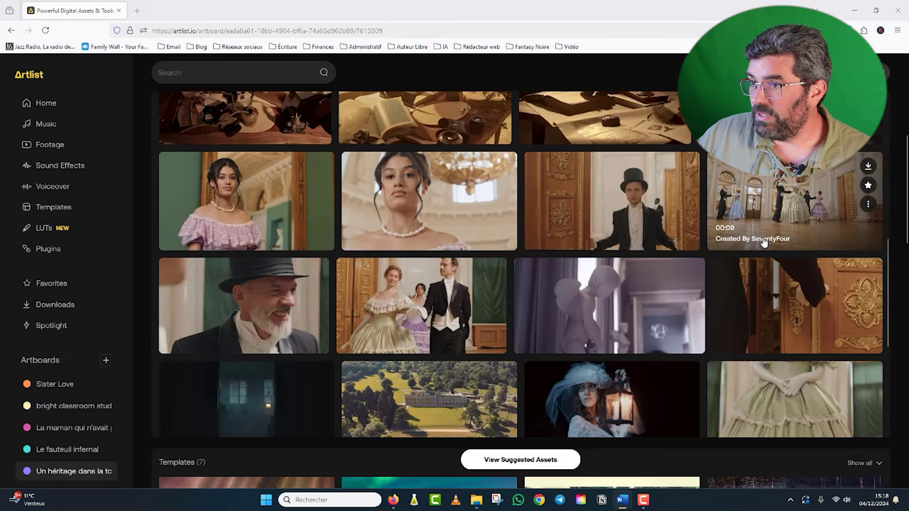
pyautogui.scroll(-1, 781, 199)
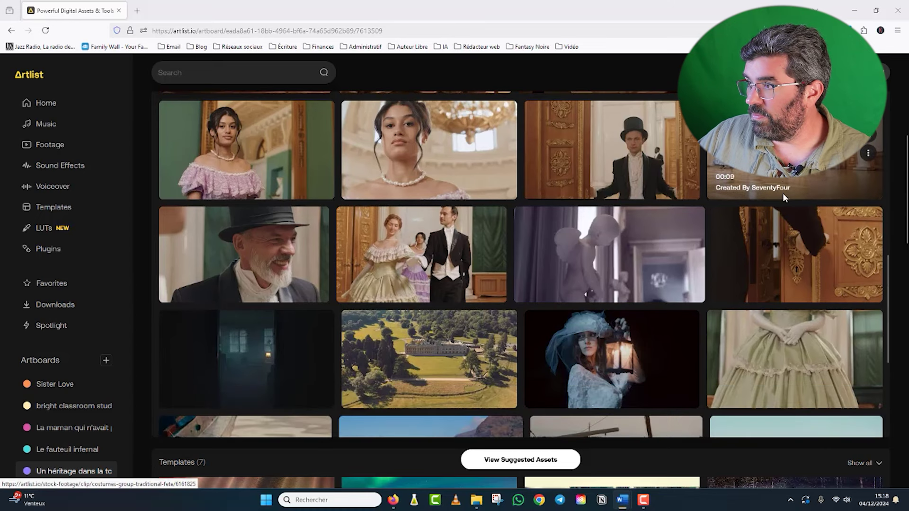
pyautogui.scroll(-3, 802, 254)
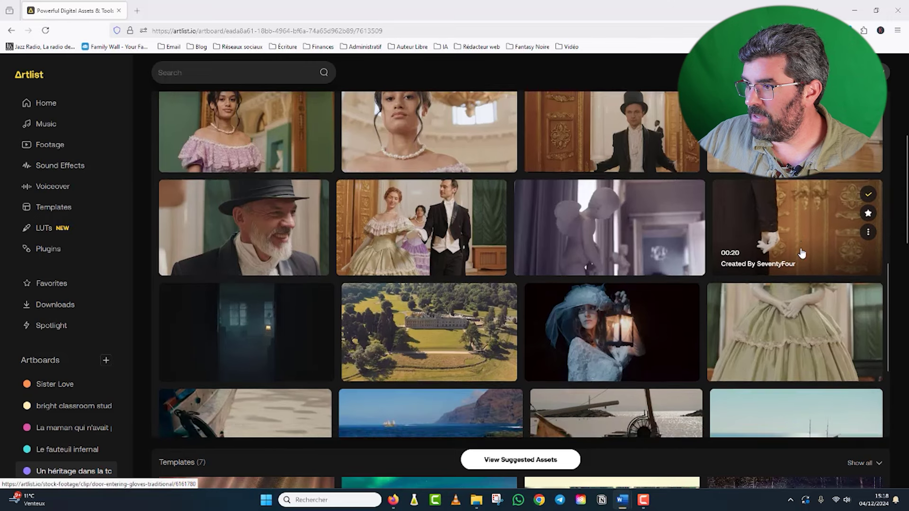
pyautogui.scroll(-1, 763, 244)
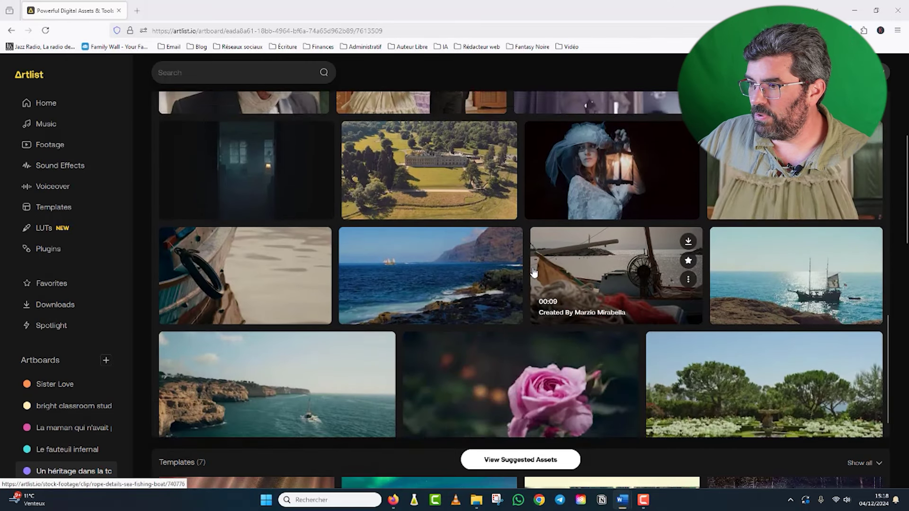
pyautogui.scroll(5, 533, 272)
pyautogui.scroll(4, 533, 272)
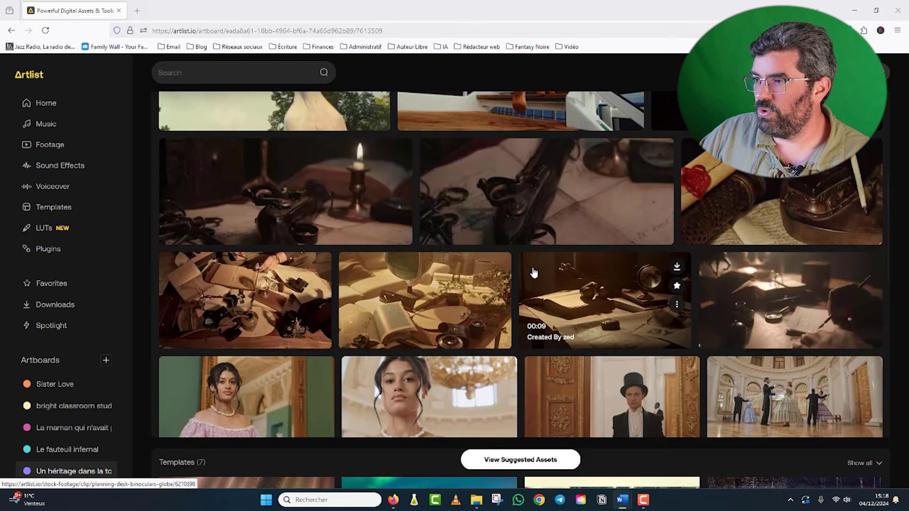
# Play the track "Murder Amongst the Roses" from the artboard's music and browse the templates and suggested assets
pyautogui.scroll(6, 515, 265)
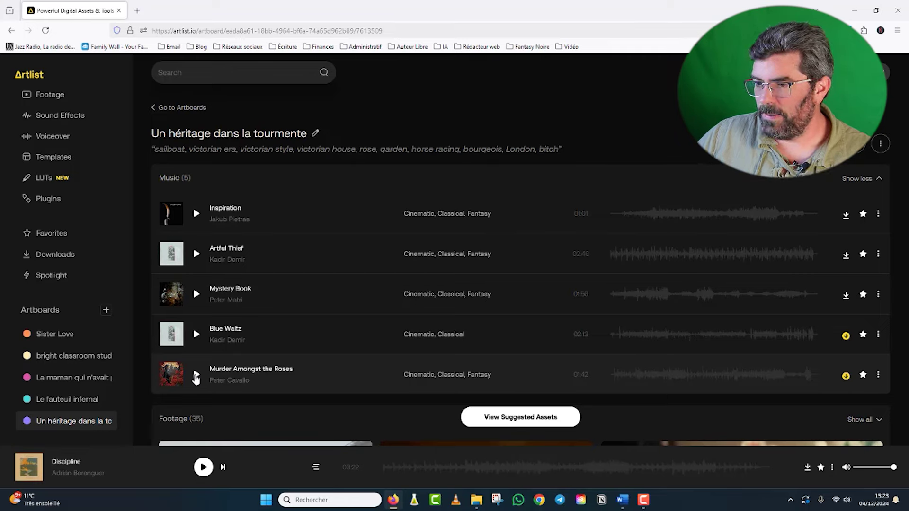
pyautogui.click(196, 376)
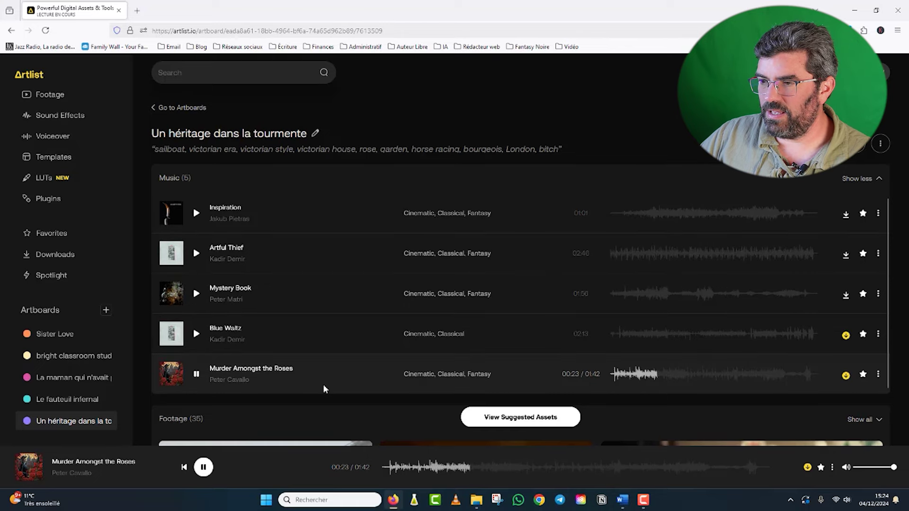
pyautogui.scroll(-15, 325, 406)
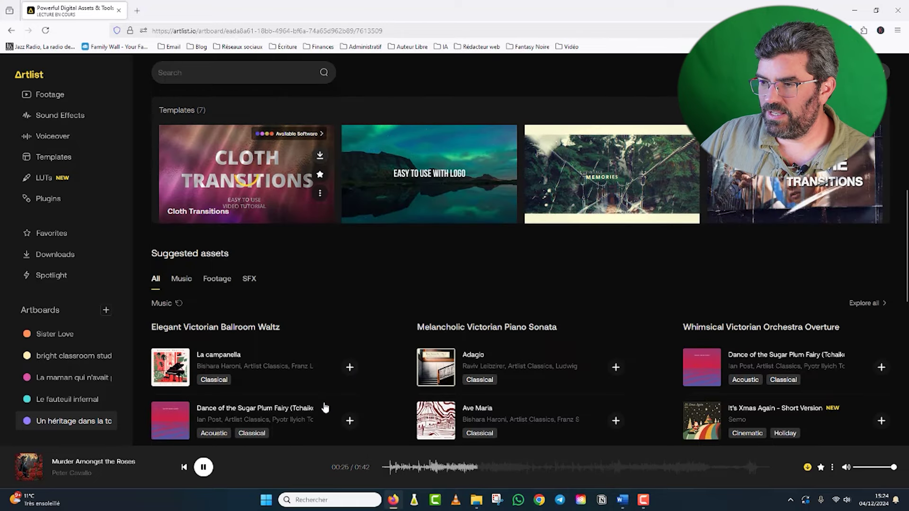
pyautogui.scroll(-3, 325, 406)
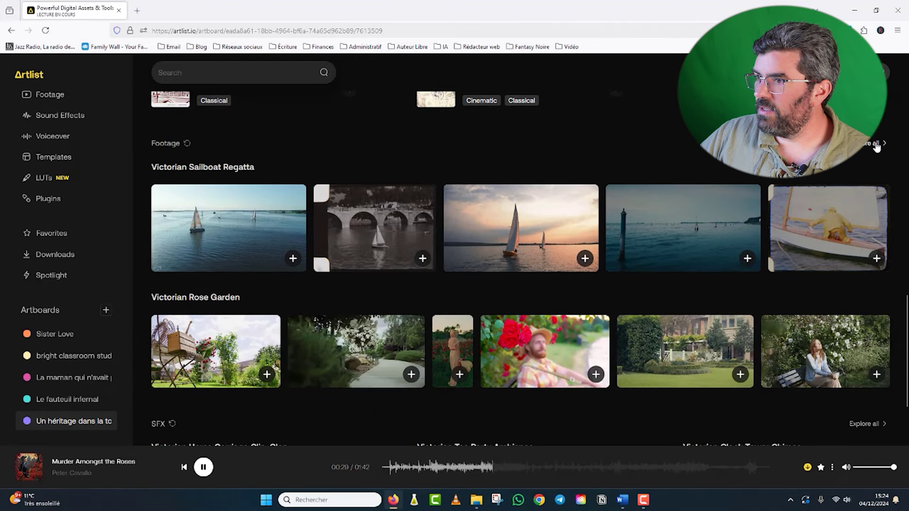
pyautogui.scroll(8, 806, 186)
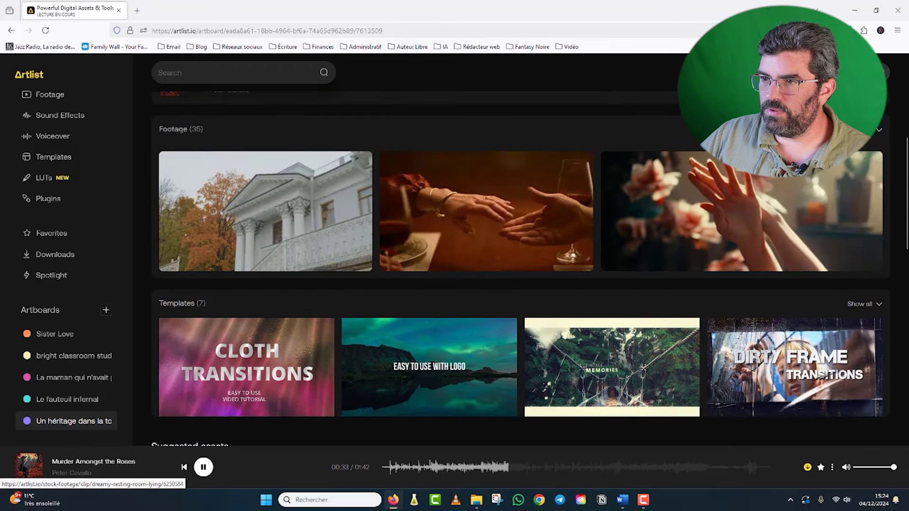
# Show all of the artboard's footage and browse to the Victorian costume clips while the music plays
pyautogui.click(879, 129)
pyautogui.scroll(-3, 692, 278)
pyautogui.scroll(-10, 692, 277)
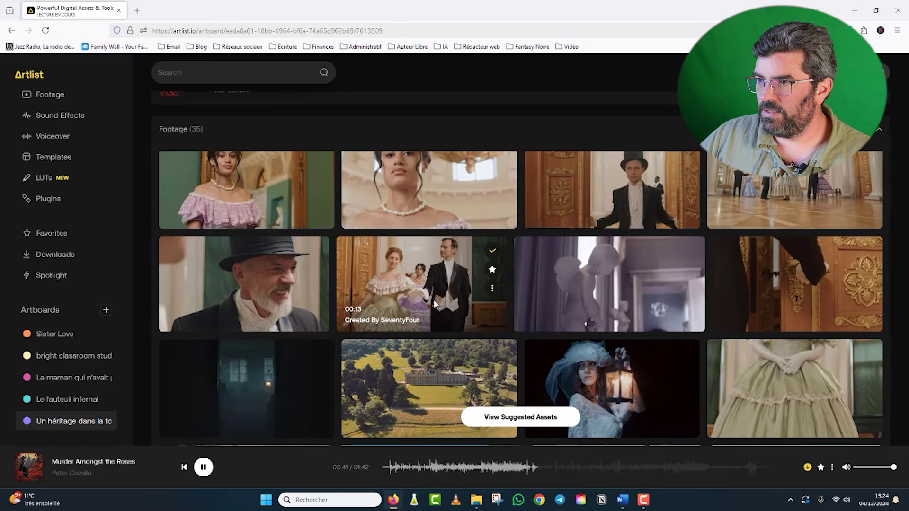
# Go back over the artboard's footage to its music list and pause the track "Murder Amongst the Roses"
pyautogui.scroll(15, 435, 304)
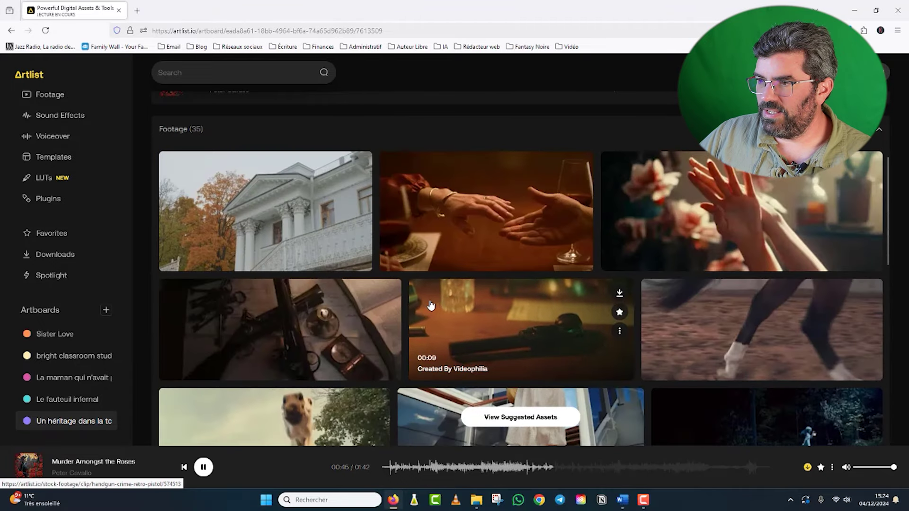
pyautogui.scroll(5, 296, 122)
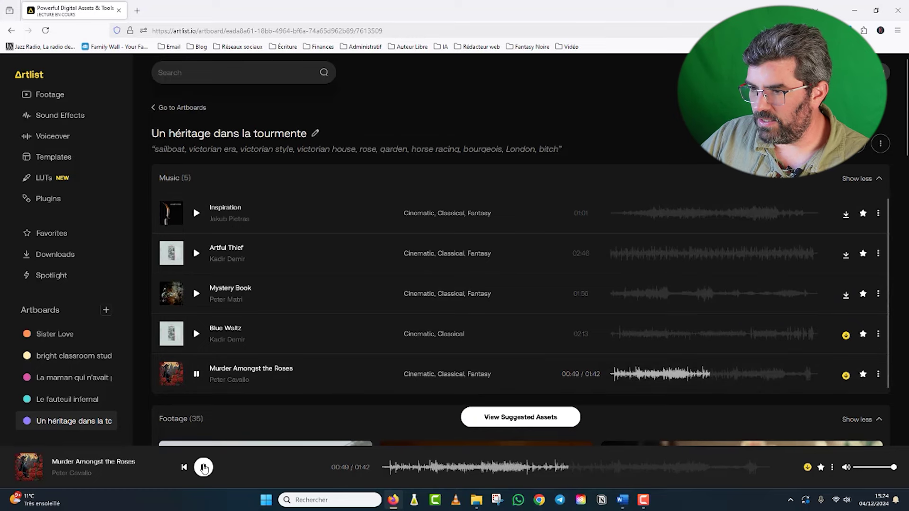
pyautogui.click(204, 467)
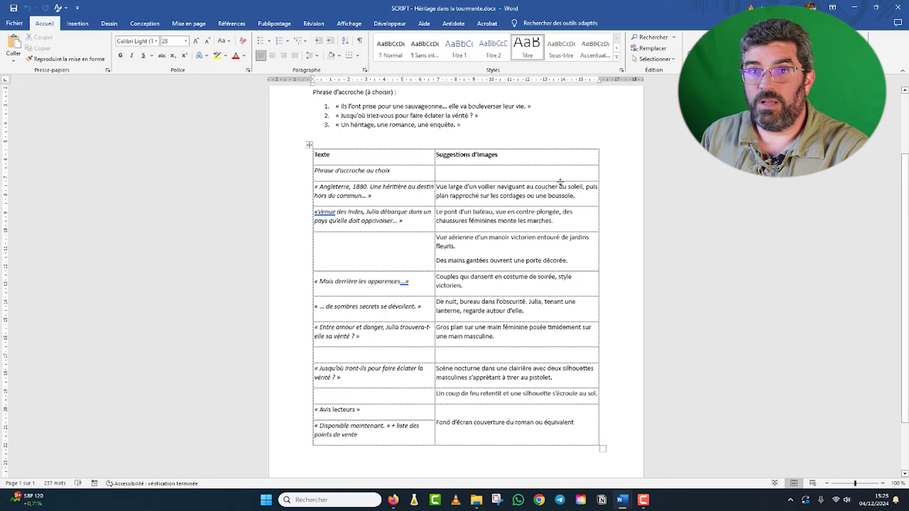
# Review the Word script from the opening hook phrases through the sailboat and manor suggestions, highlighting "une porte décorée"
pyautogui.scroll(3, 560, 182)
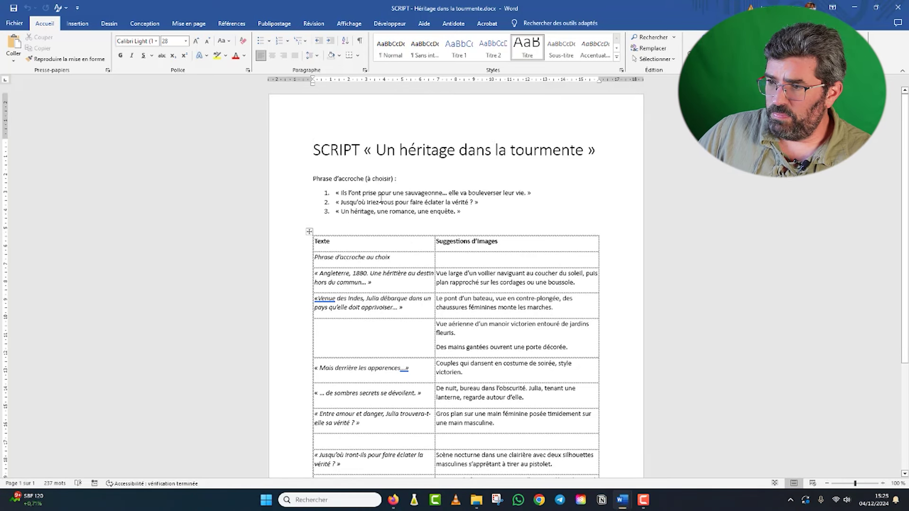
pyautogui.scroll(-3, 426, 237)
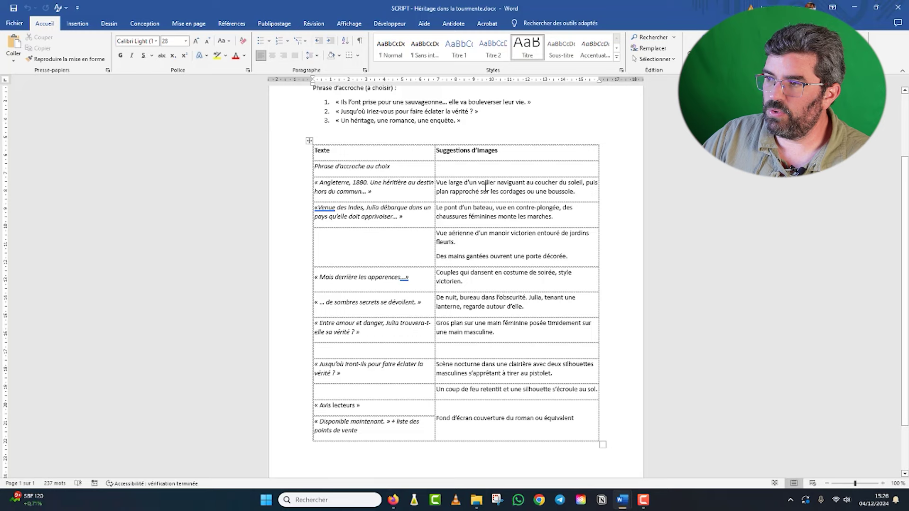
pyautogui.click(588, 184)
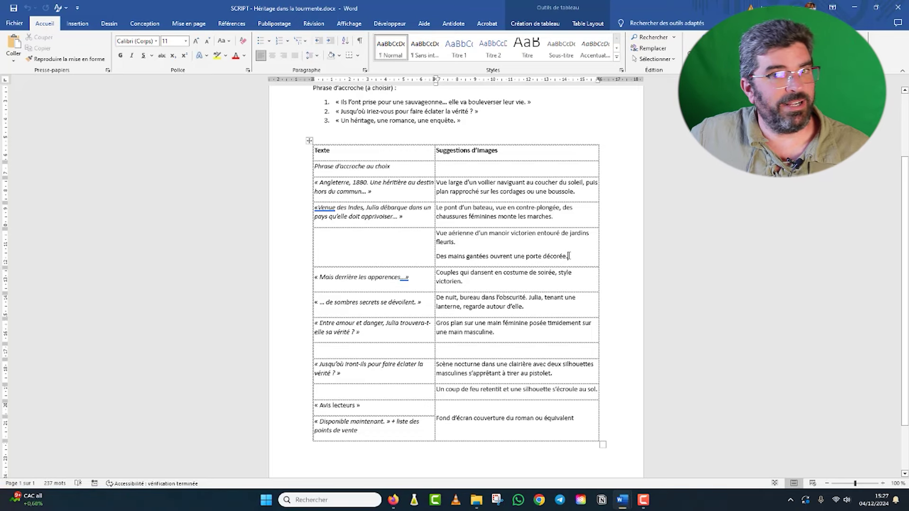
pyautogui.moveTo(566, 256); pyautogui.dragTo(513, 256)
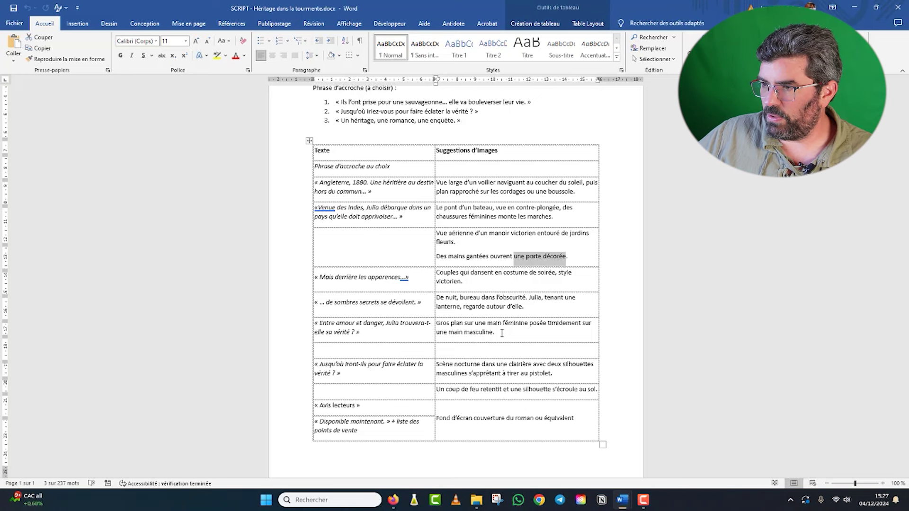
pyautogui.scroll(-2, 502, 332)
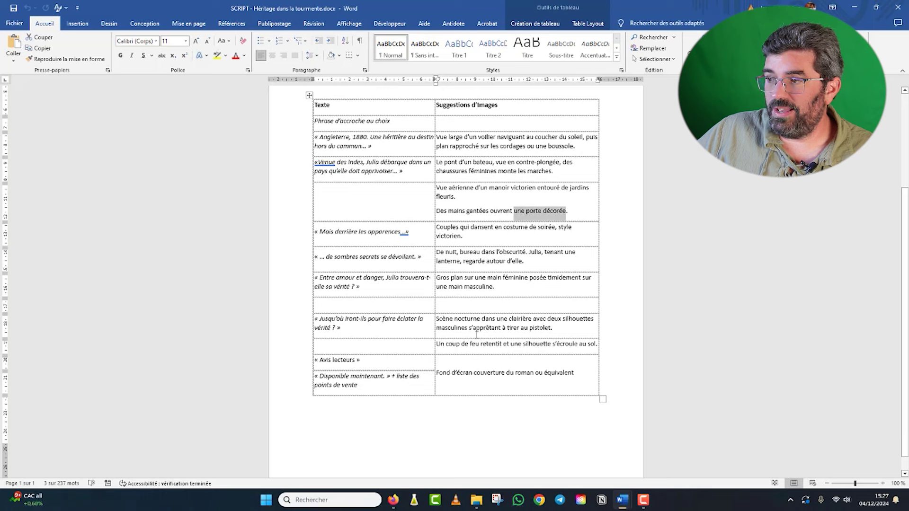
# Point out the image suggestions for the night pistol scene in the clearing and the gunshot in the script table
pyautogui.click(550, 325)
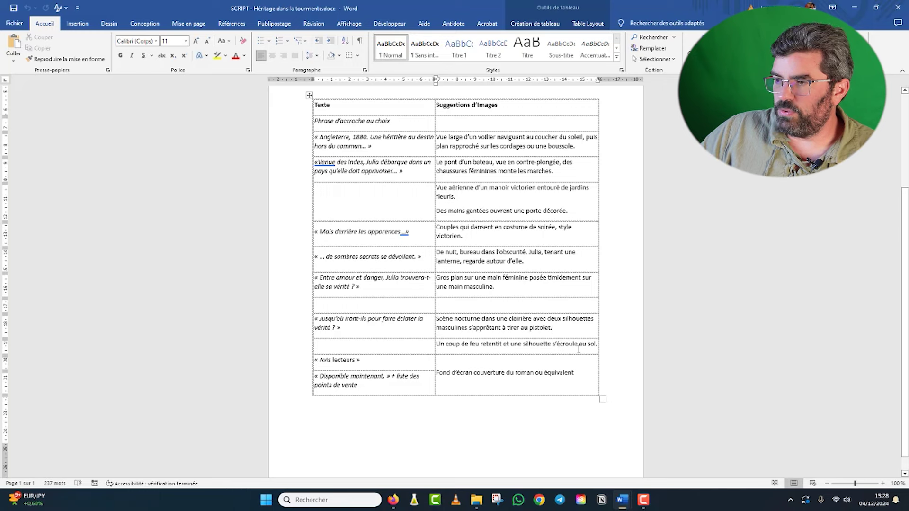
pyautogui.moveTo(527, 326); pyautogui.dragTo(535, 348)
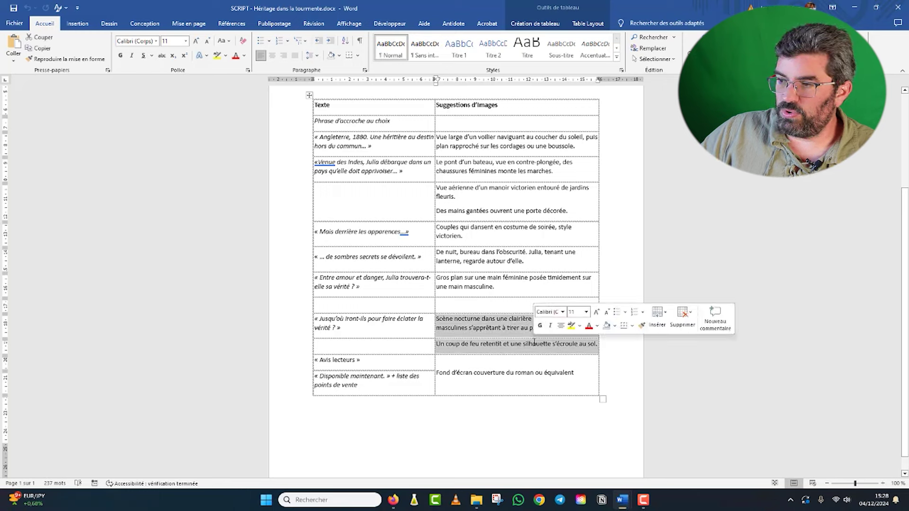
pyautogui.click(524, 328)
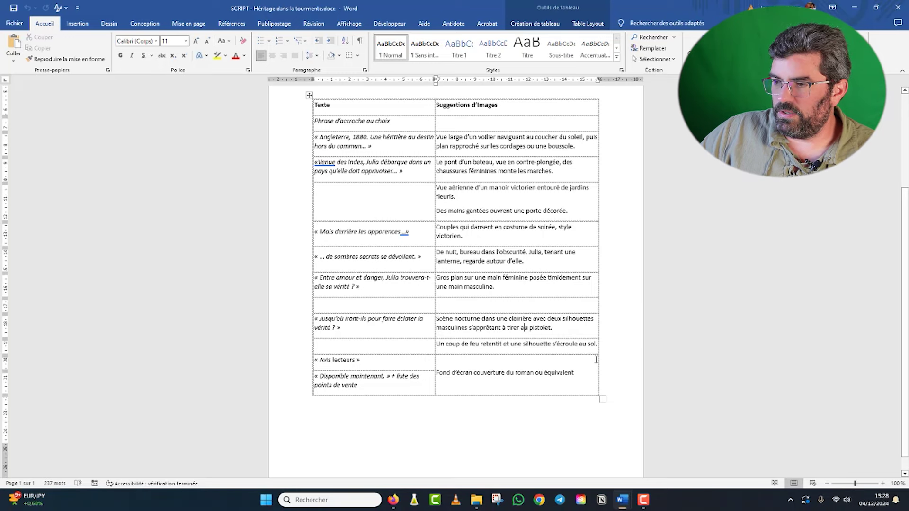
# Look over the whole script again, from the hook phrase choices and the dancing couples to the final cover background
pyautogui.scroll(5, 563, 310)
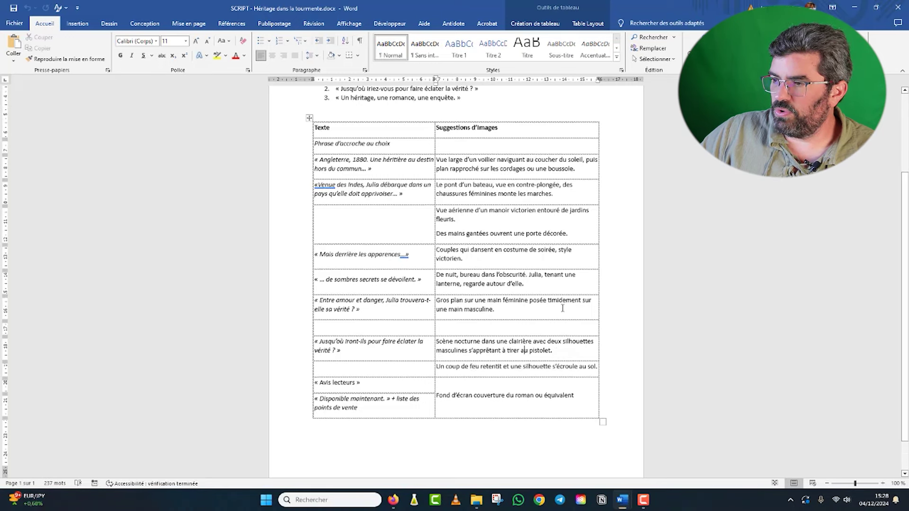
pyautogui.scroll(-4, 563, 308)
pyautogui.scroll(3, 563, 309)
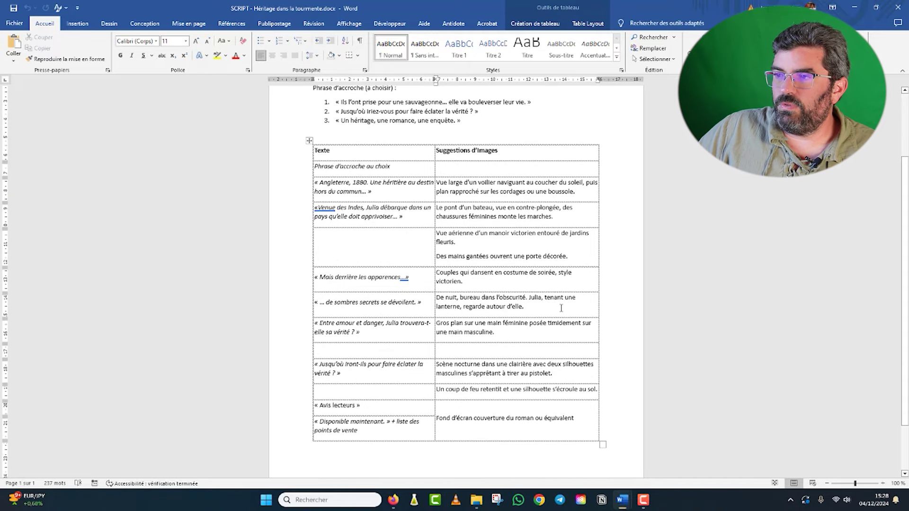
pyautogui.scroll(-1, 561, 308)
pyautogui.scroll(-4, 562, 309)
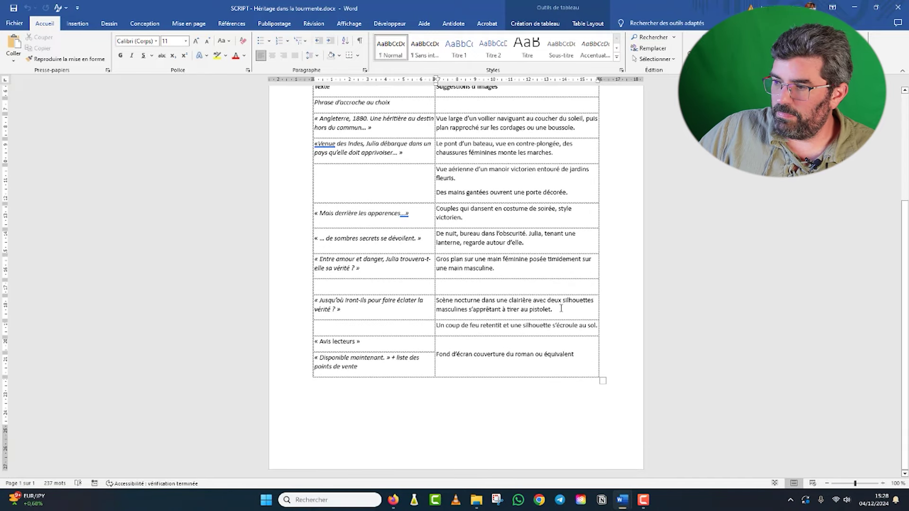
pyautogui.scroll(5, 561, 309)
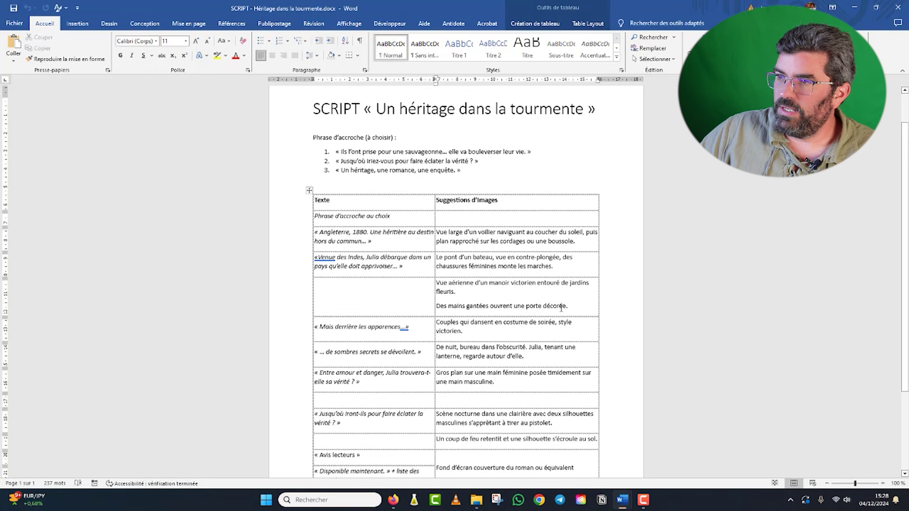
pyautogui.scroll(-2, 561, 307)
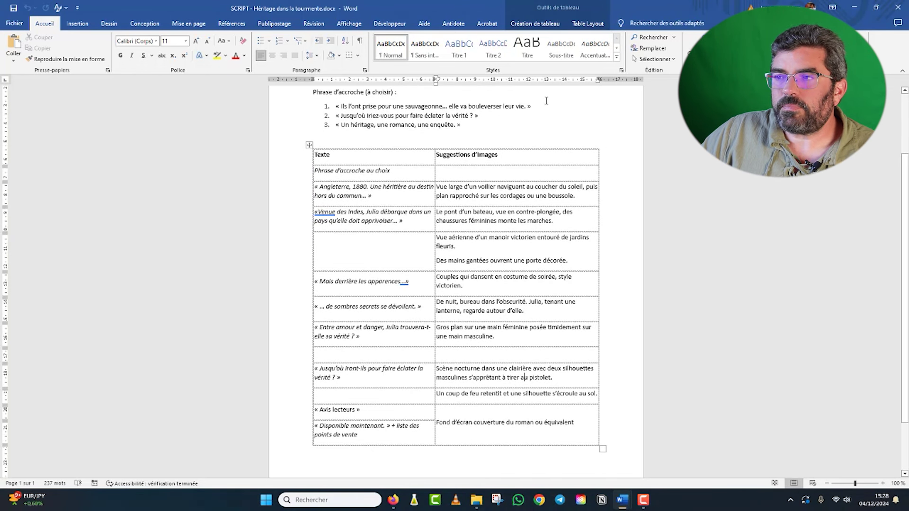
pyautogui.click(504, 129)
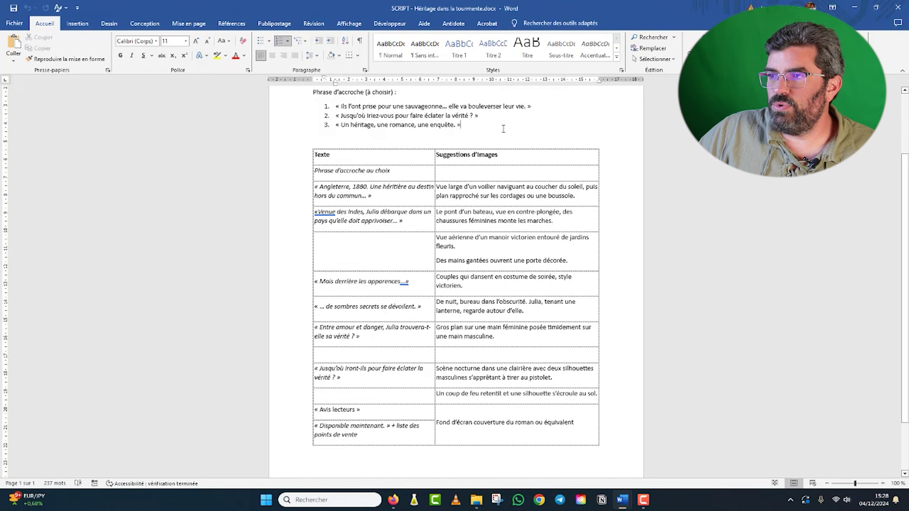
pyautogui.click(459, 281)
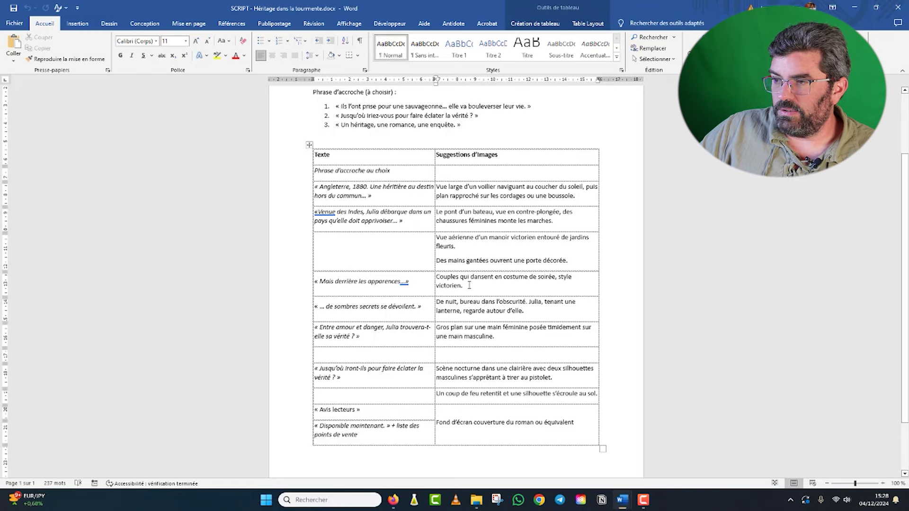
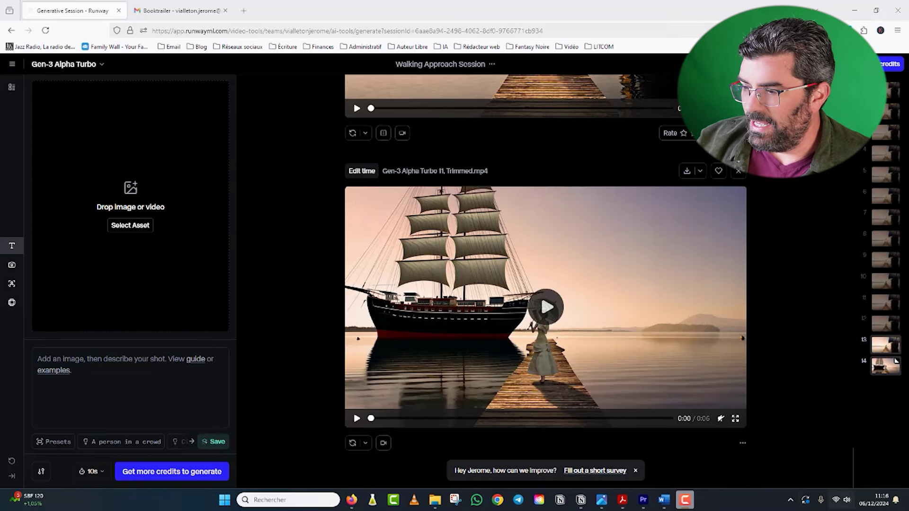
# View the book cover image 1732009044.png and the woman with the parasol in Photos, going back to the cover for comparison
pyautogui.moveTo(600, 506)
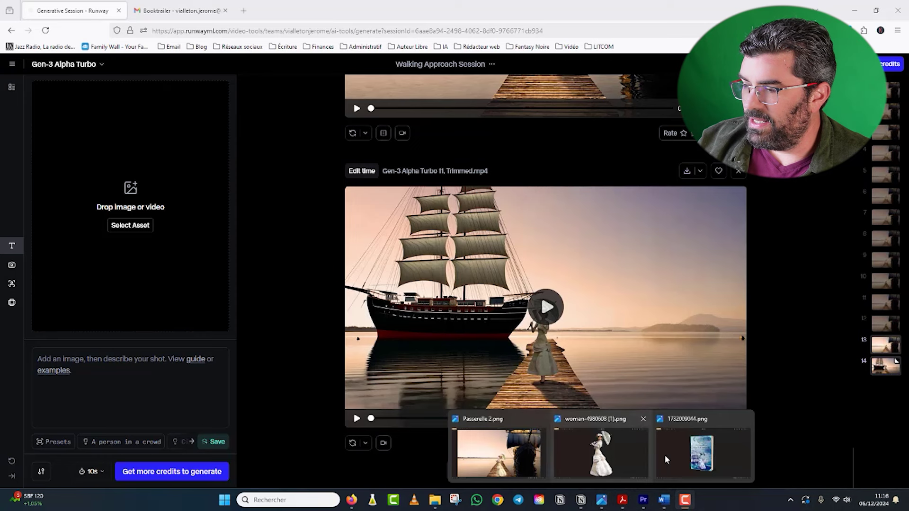
pyautogui.click(684, 455)
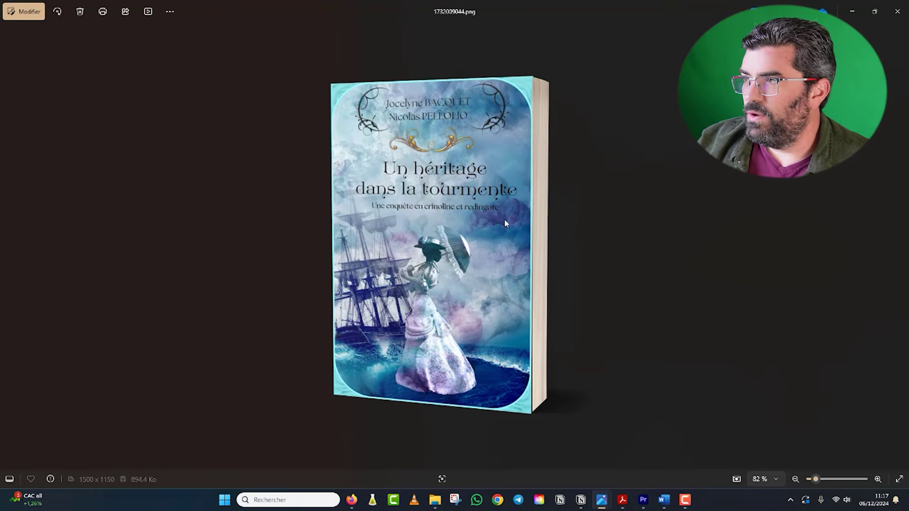
pyautogui.click(851, 15)
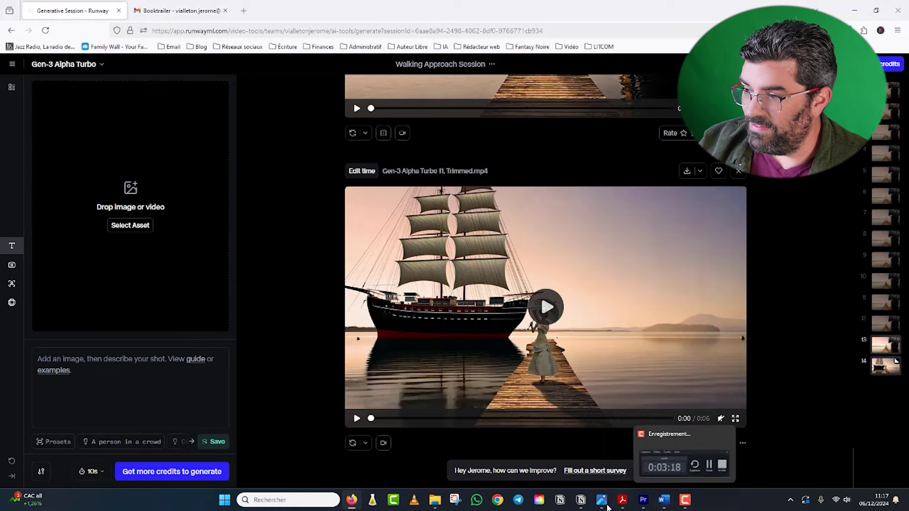
pyautogui.moveTo(608, 505)
pyautogui.click(608, 469)
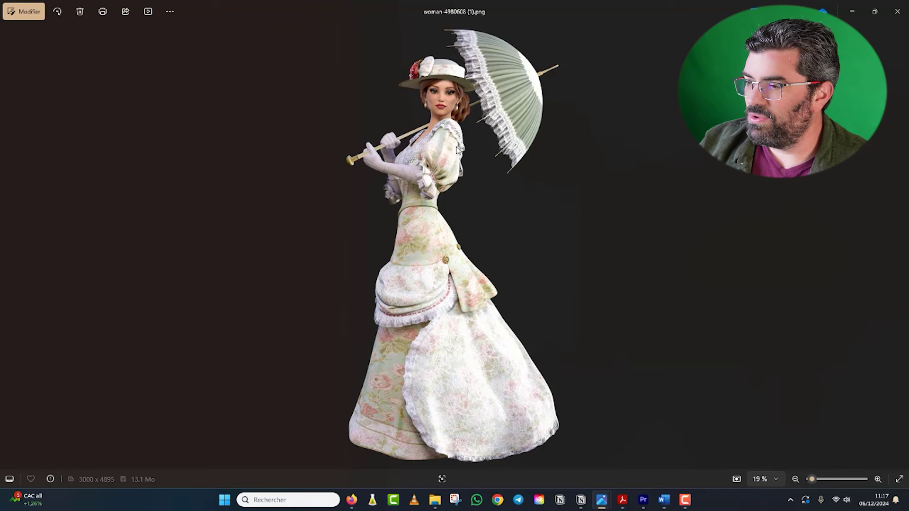
pyautogui.moveTo(608, 505)
pyautogui.click(703, 452)
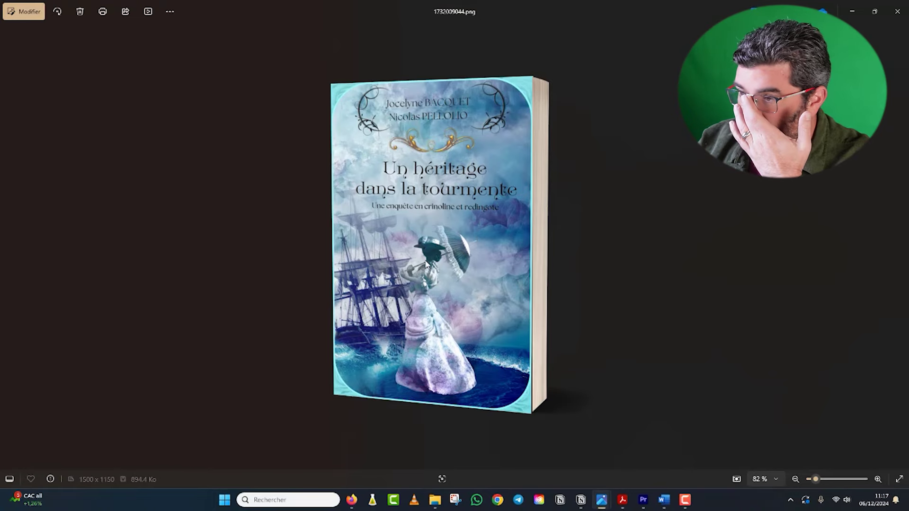
pyautogui.click(852, 11)
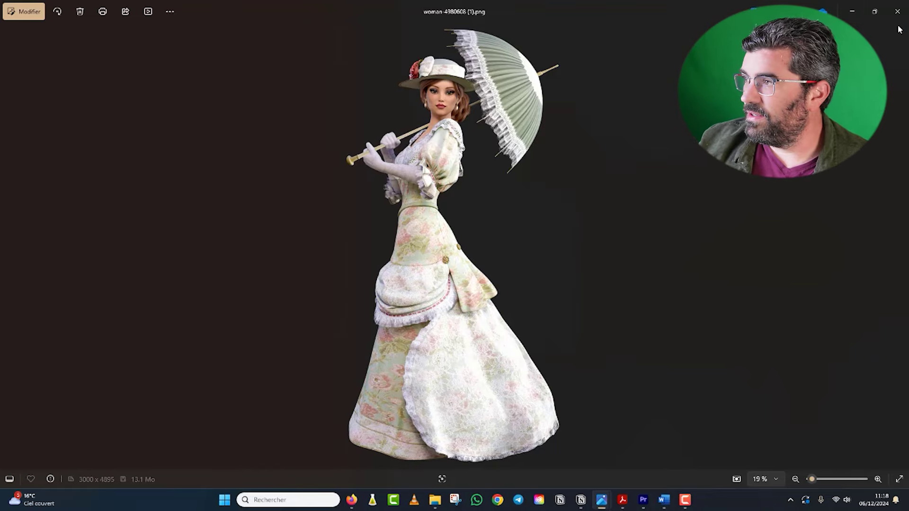
# Compare the pier composites Passerelle 2.png and PAsserelle 1.png, alternating between the woman close up and far away
pyautogui.click(601, 500)
pyautogui.moveTo(601, 500)
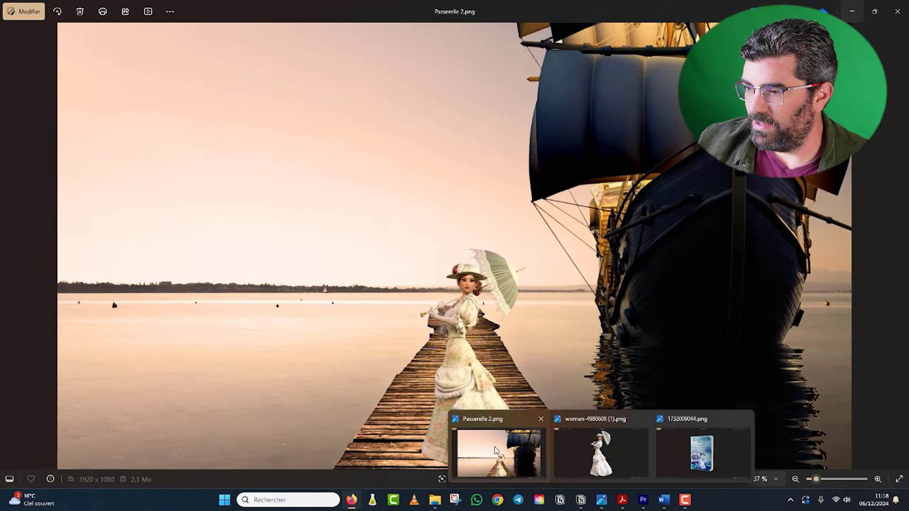
pyautogui.click(496, 449)
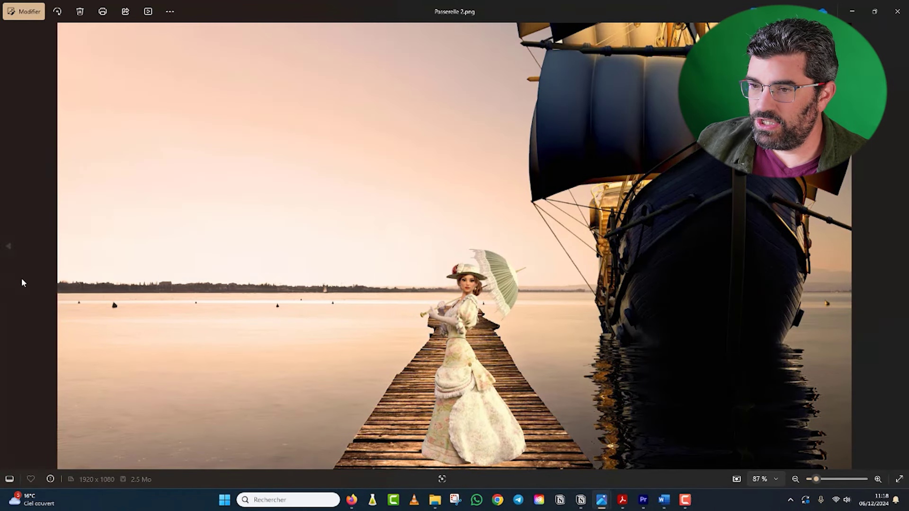
pyautogui.click(9, 247)
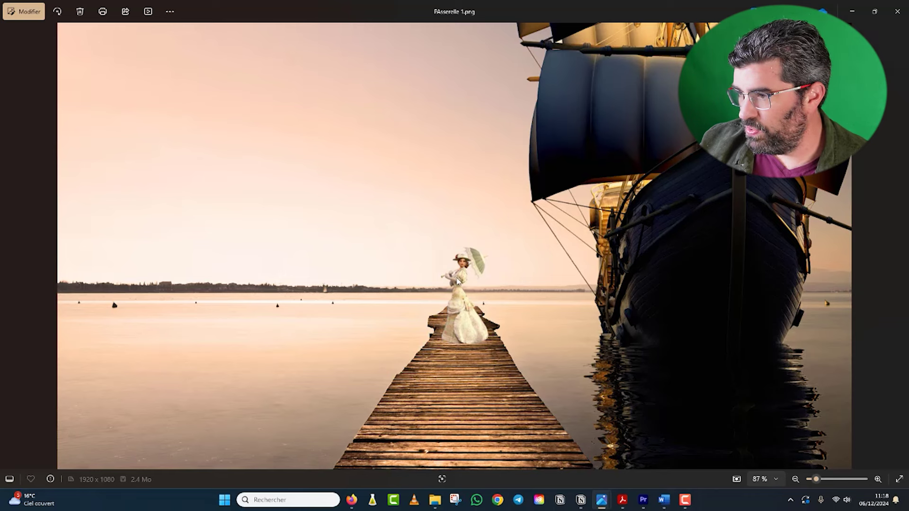
pyautogui.click(898, 248)
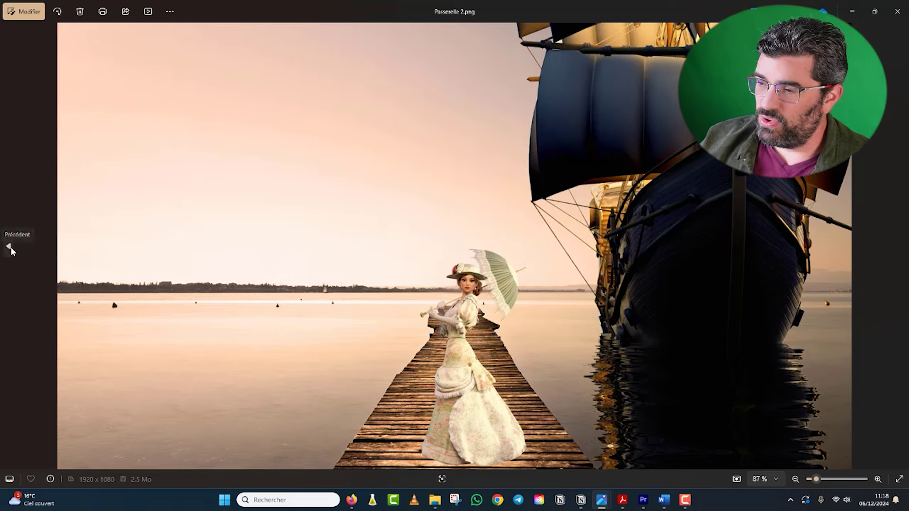
pyautogui.click(9, 247)
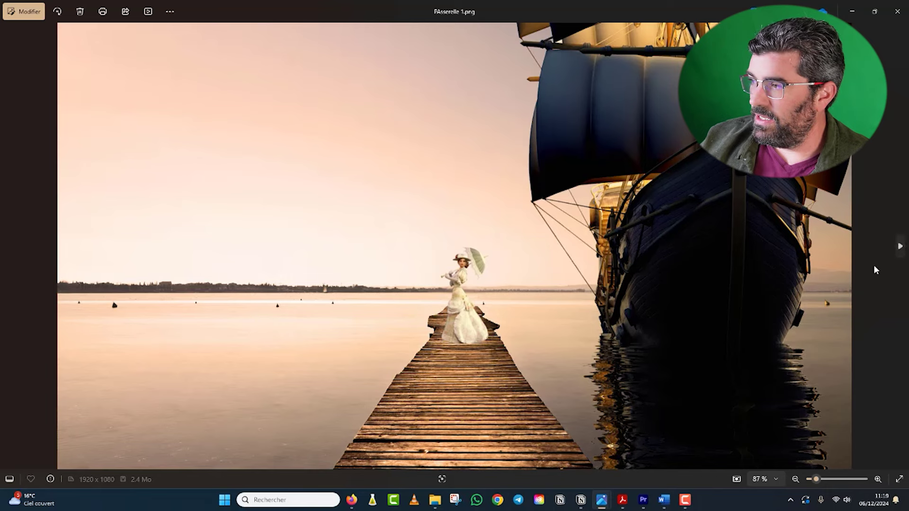
pyautogui.click(901, 246)
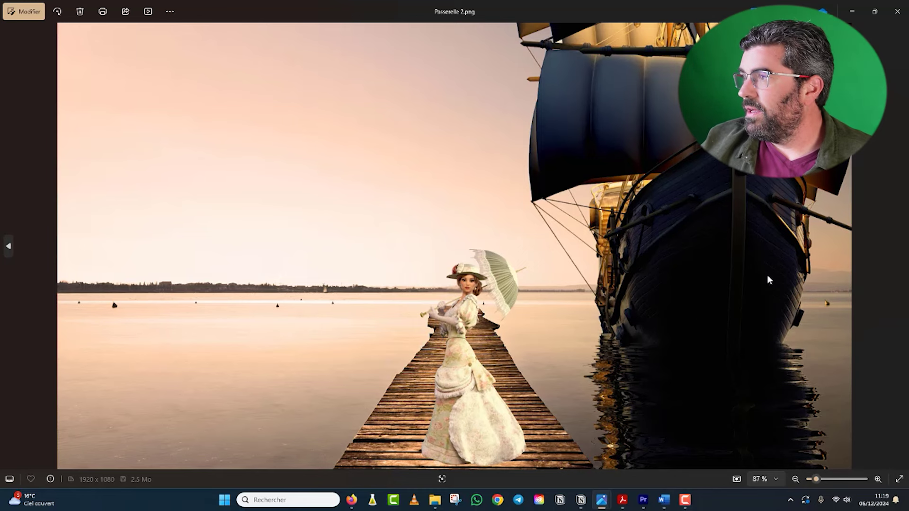
pyautogui.click(852, 12)
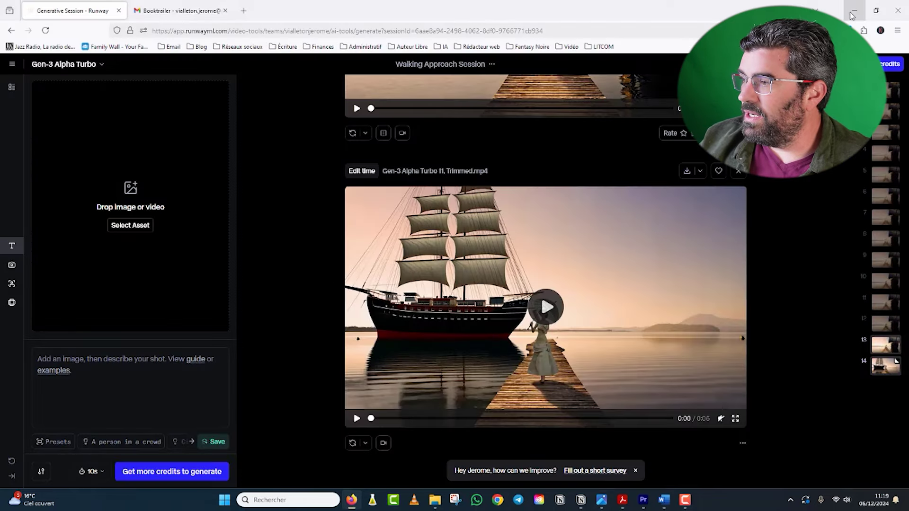
# Go back through the Walking Approach Session clips to the early Gen-2 "Subject walks towards the camera" generation and play it
pyautogui.scroll(8, 577, 285)
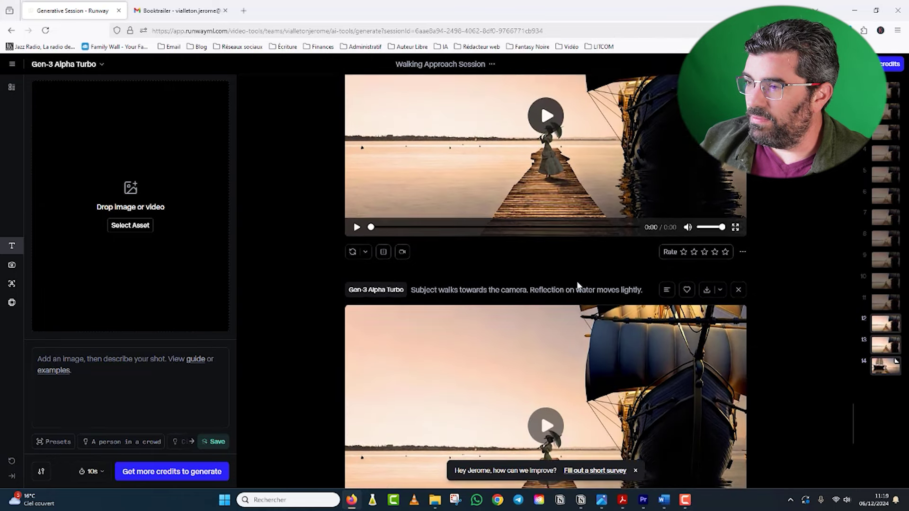
pyautogui.scroll(-3, 577, 285)
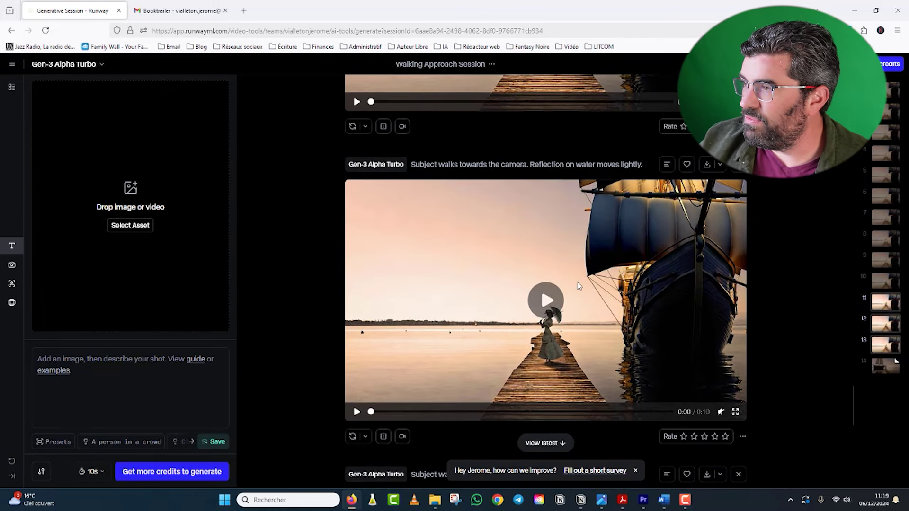
pyautogui.scroll(-1, 577, 286)
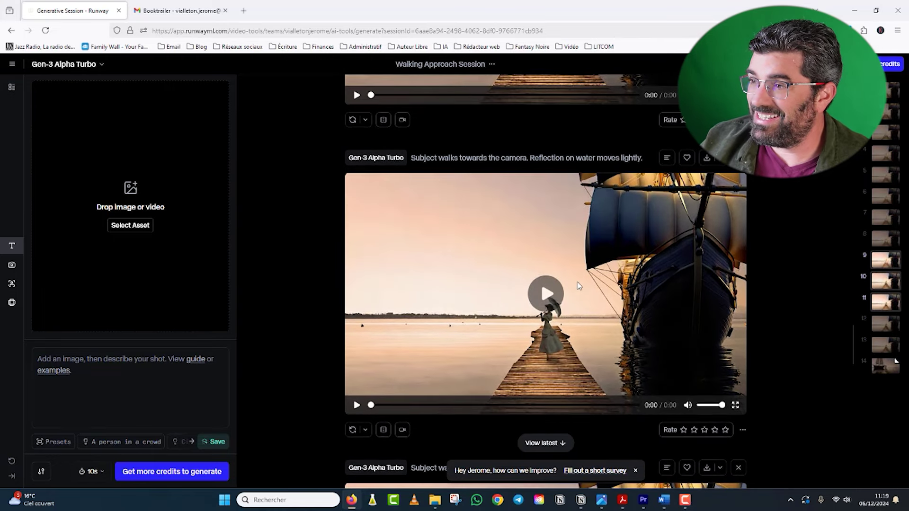
pyautogui.scroll(2, 577, 285)
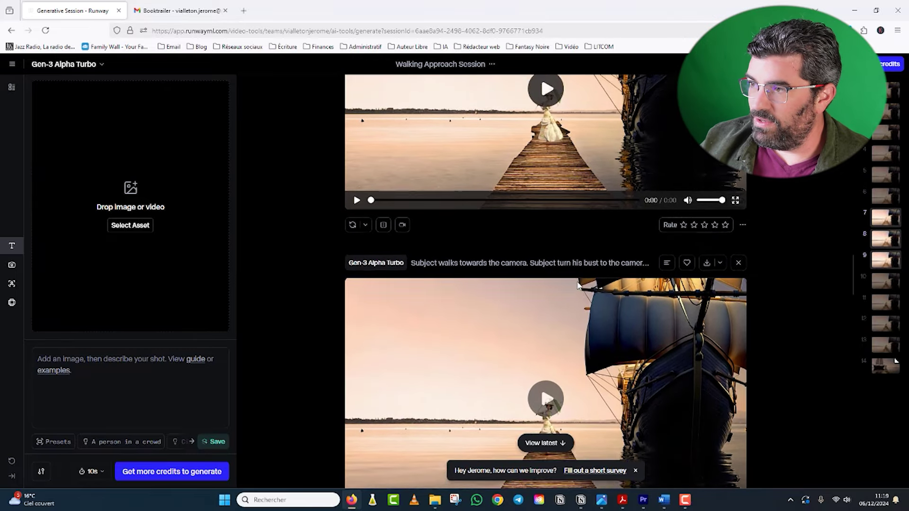
pyautogui.scroll(10, 577, 281)
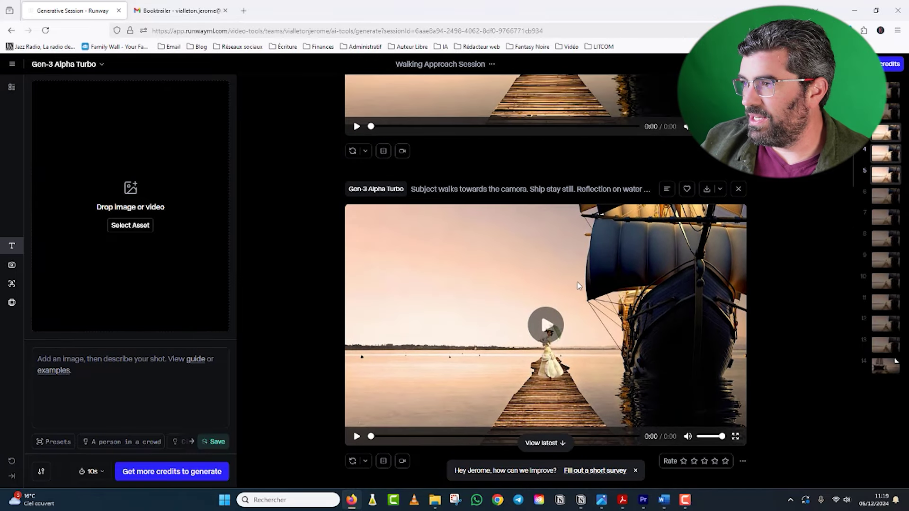
pyautogui.scroll(-2, 570, 299)
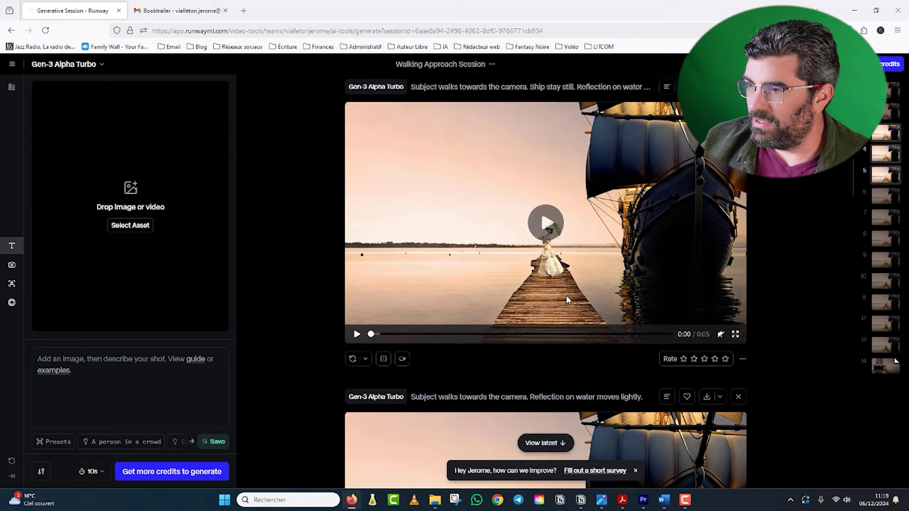
pyautogui.scroll(5, 547, 230)
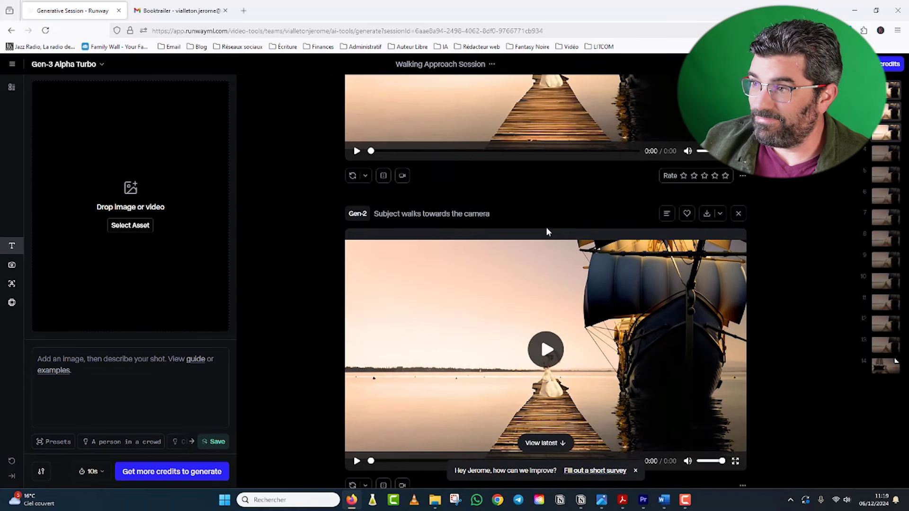
pyautogui.scroll(3, 547, 231)
pyautogui.scroll(-4, 547, 231)
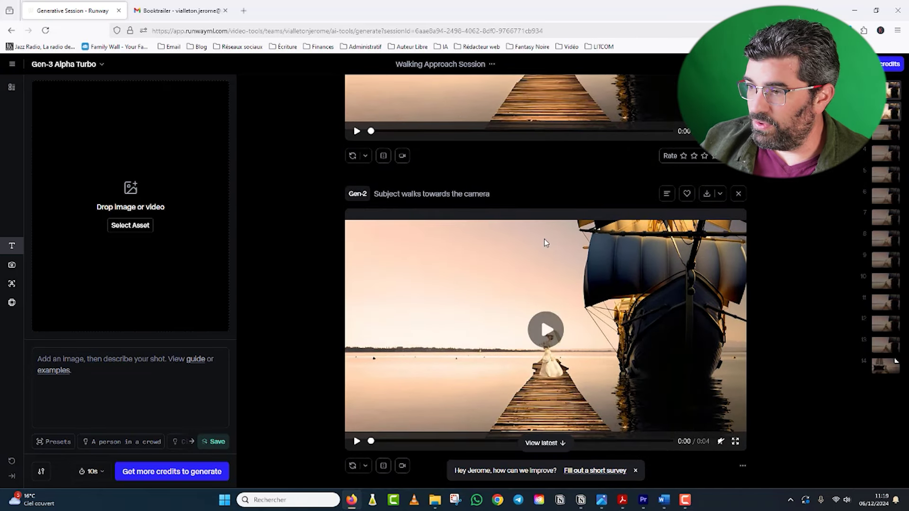
pyautogui.click(543, 326)
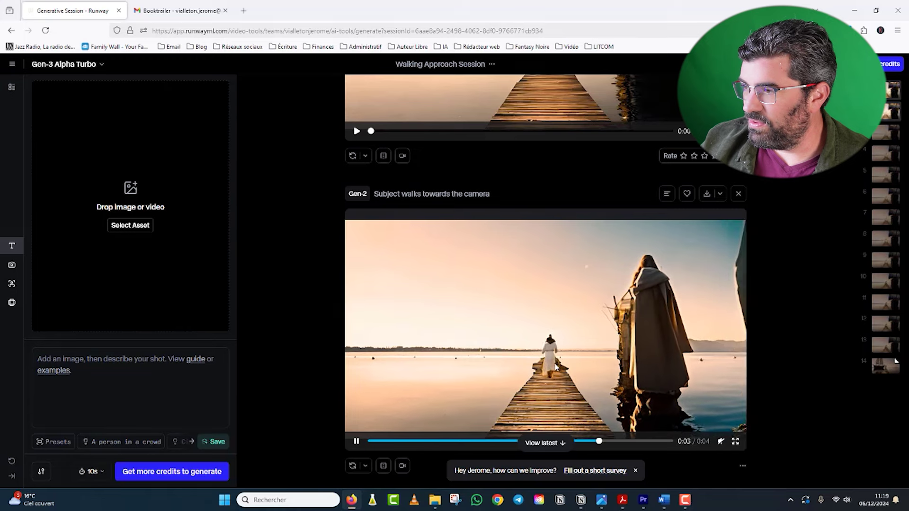
# Play the first Gen-3 Alpha Turbo clip whose prompt asks for the ship to stay still
pyautogui.scroll(-1, 560, 326)
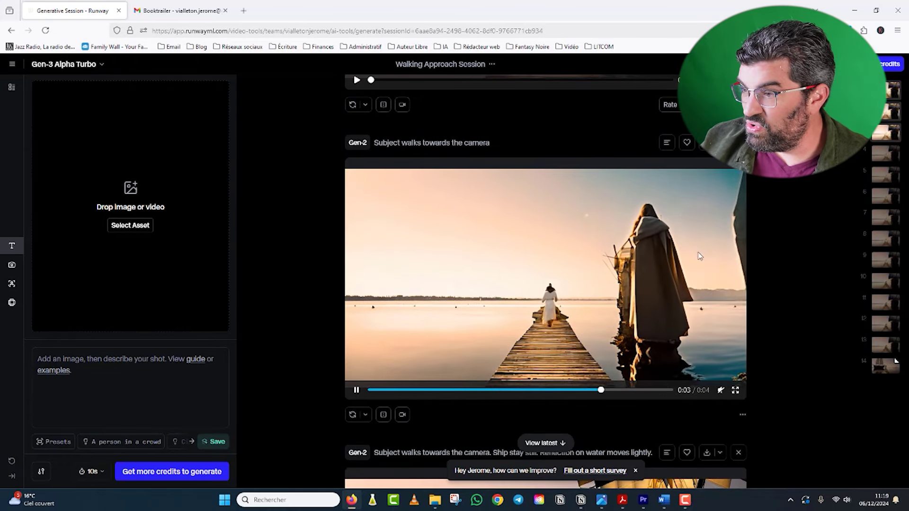
pyautogui.scroll(-4, 654, 310)
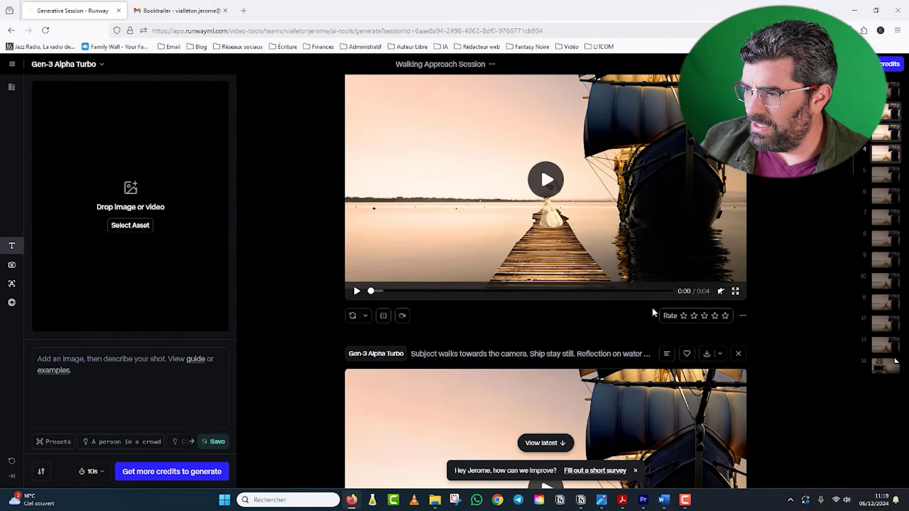
pyautogui.scroll(-4, 652, 307)
pyautogui.click(544, 332)
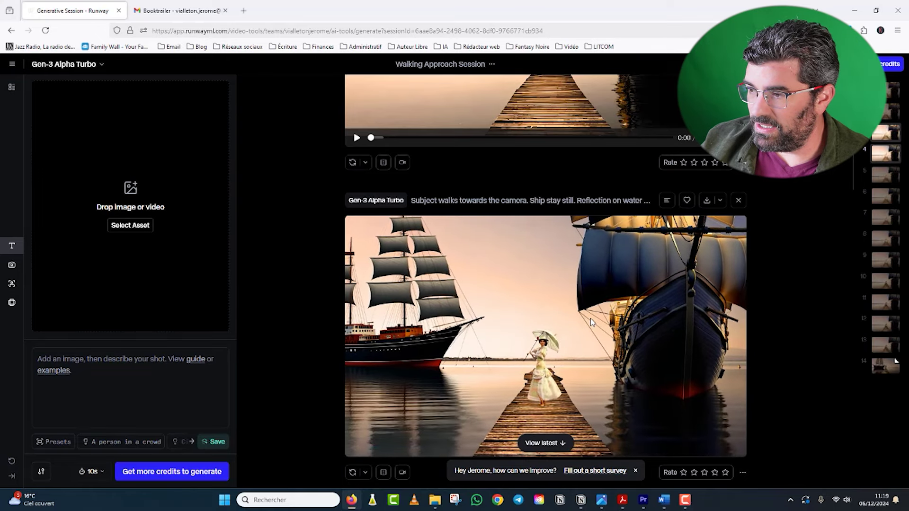
# Review the first Gen-3 Alpha Turbo clips prompted with "Subject walks towards the camera. Reflection on water moves lightly."
pyautogui.scroll(-5, 590, 318)
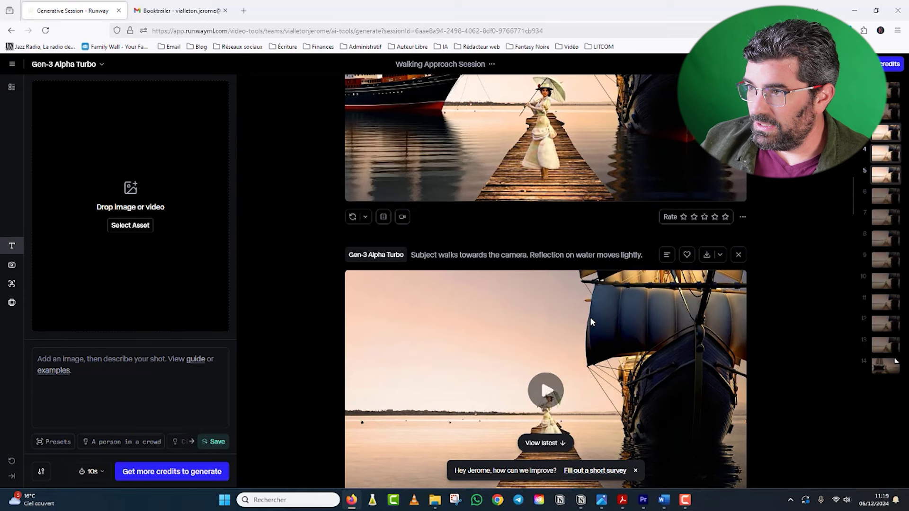
pyautogui.scroll(-1, 591, 322)
pyautogui.scroll(-1, 591, 322)
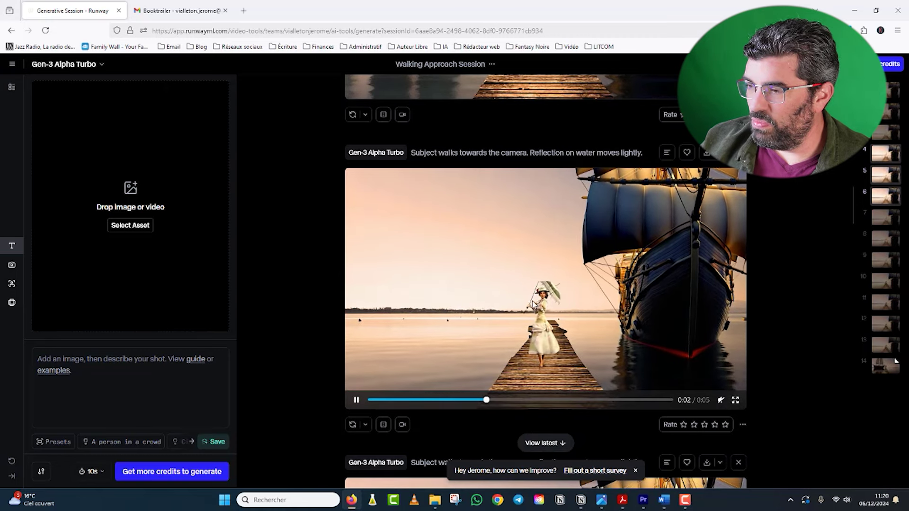
pyautogui.scroll(-4, 574, 309)
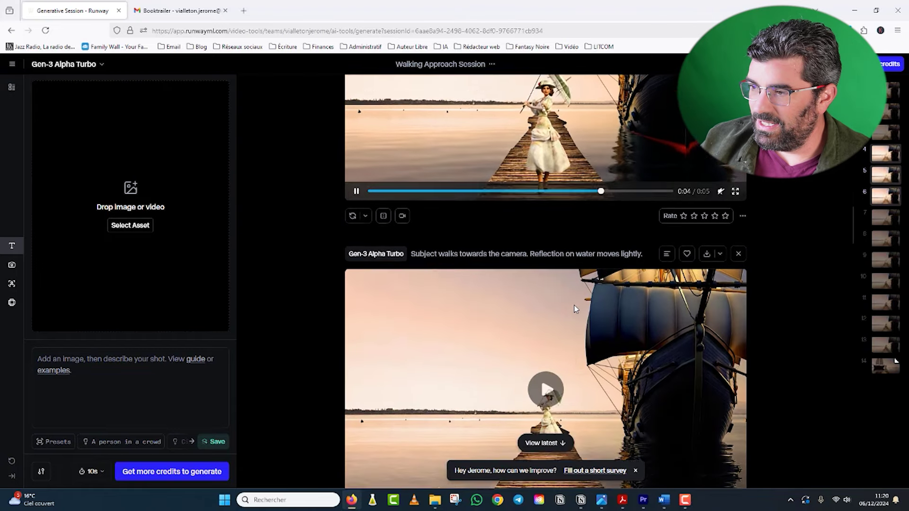
pyautogui.scroll(4, 553, 298)
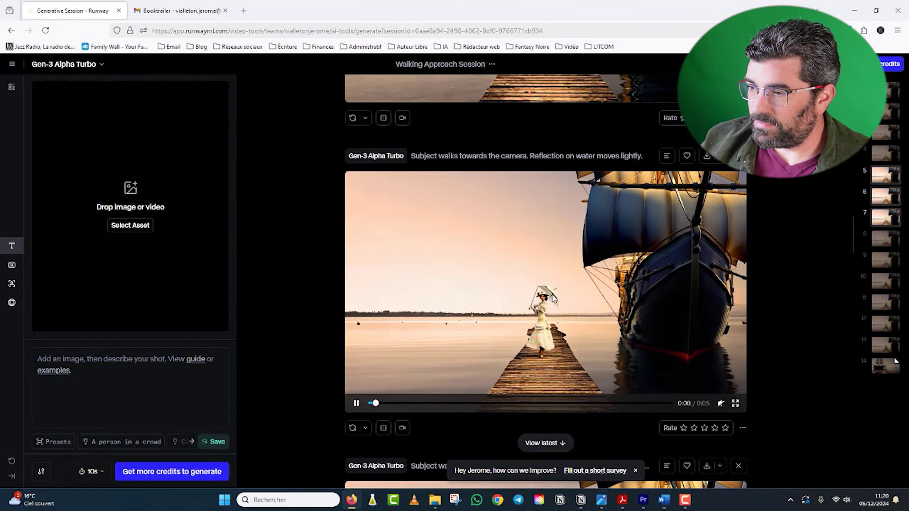
# Preview the two Gen-3 Alpha Turbo clips whose prompt has the subject turn his bust to the camera
pyautogui.scroll(-3, 553, 299)
pyautogui.scroll(-3, 553, 299)
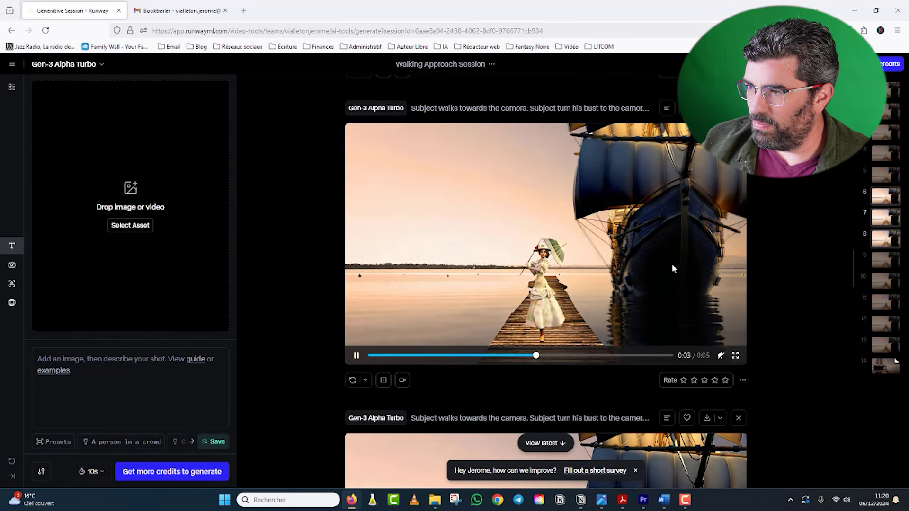
pyautogui.scroll(-2, 608, 284)
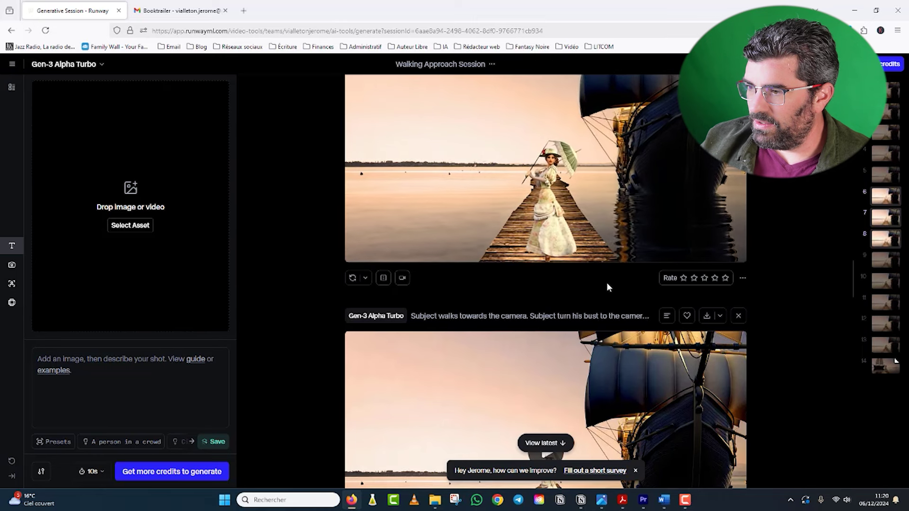
pyautogui.scroll(-5, 608, 286)
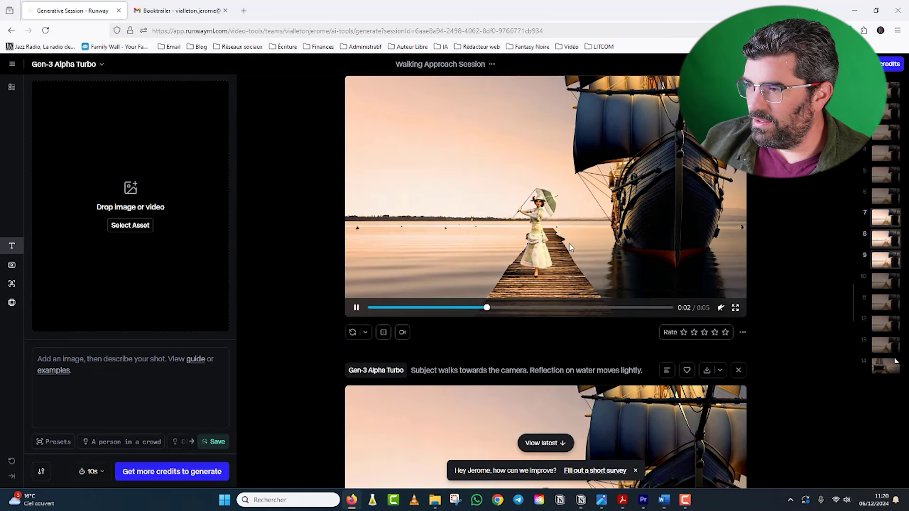
# View the "Reflection on water moves lightly" clip that follows the bust-turn generations, returning to it for a second look
pyautogui.scroll(-4, 569, 244)
pyautogui.scroll(-1, 569, 243)
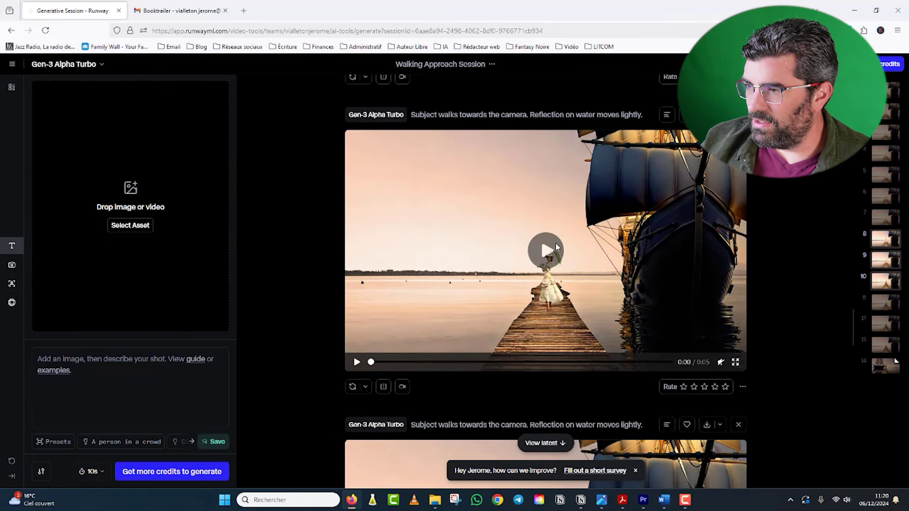
pyautogui.scroll(-3, 556, 255)
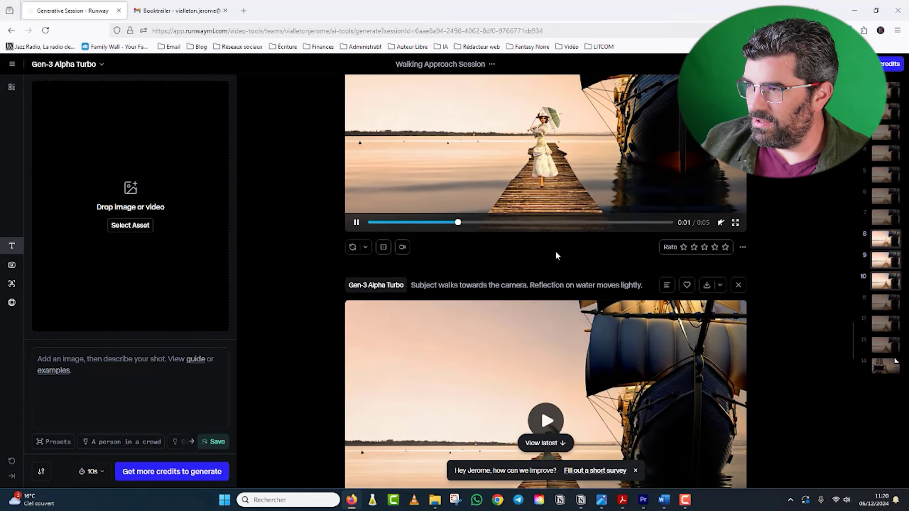
pyautogui.scroll(3, 556, 256)
pyautogui.scroll(-1, 557, 256)
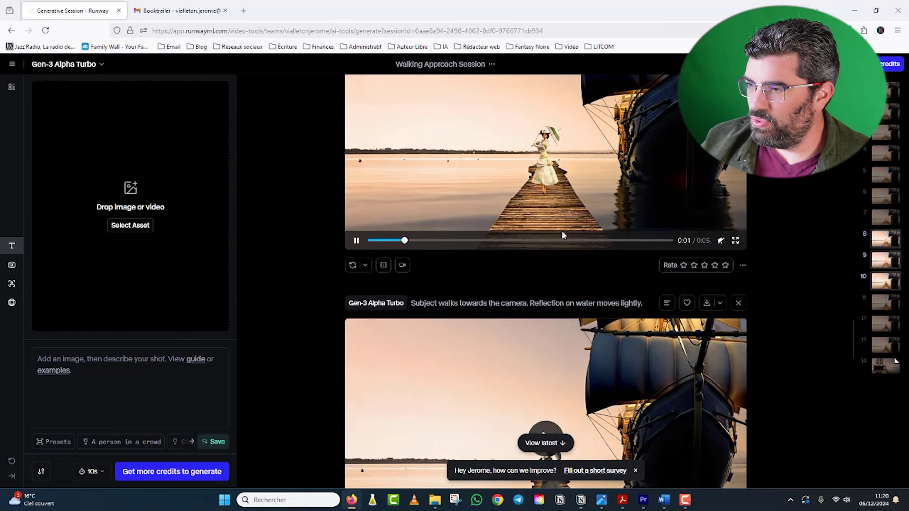
# Examine the remaining woman-and-ship generations, then play the final edited clip "Gen-3 Alpha Turbo 11, Trimmed.mp4"
pyautogui.scroll(-4, 562, 234)
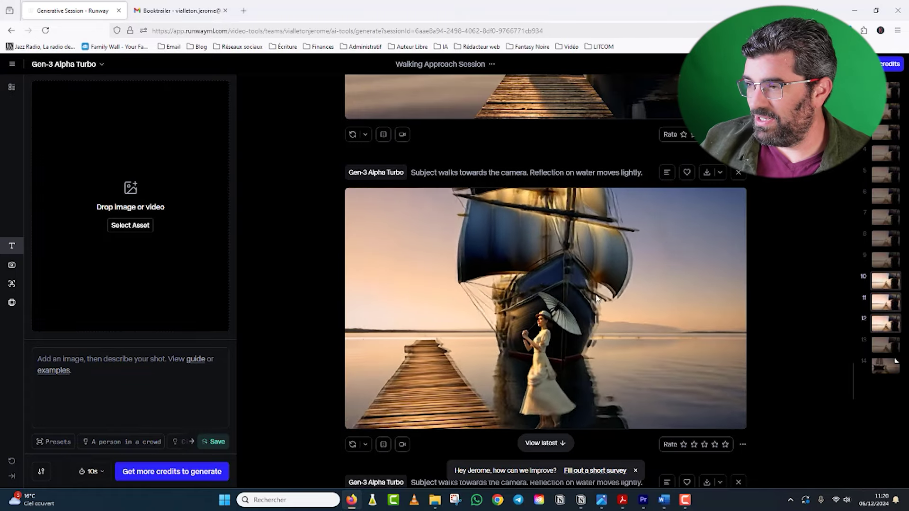
pyautogui.scroll(-2, 620, 272)
pyautogui.scroll(-5, 622, 274)
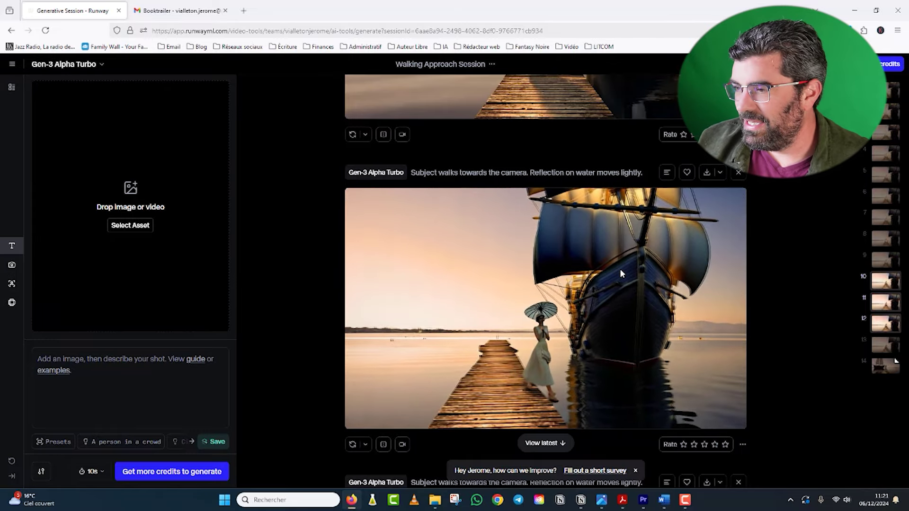
pyautogui.scroll(-5, 621, 274)
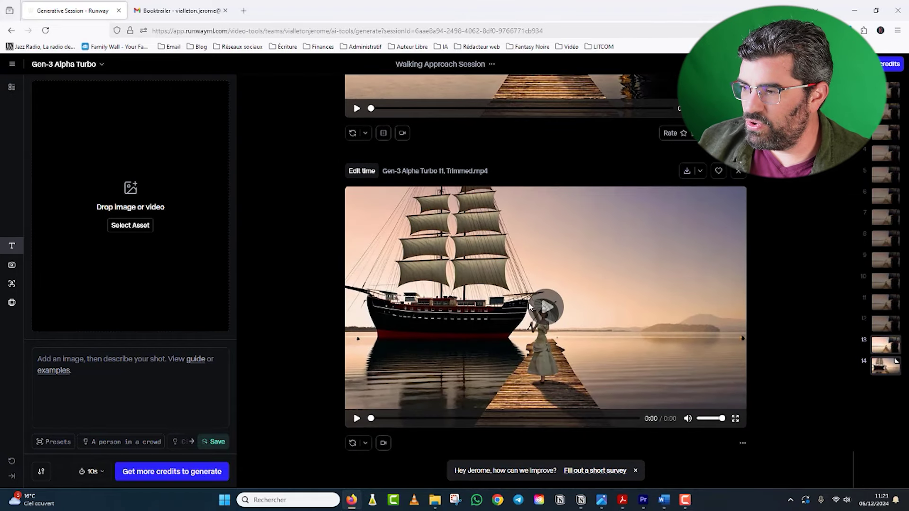
pyautogui.click(544, 308)
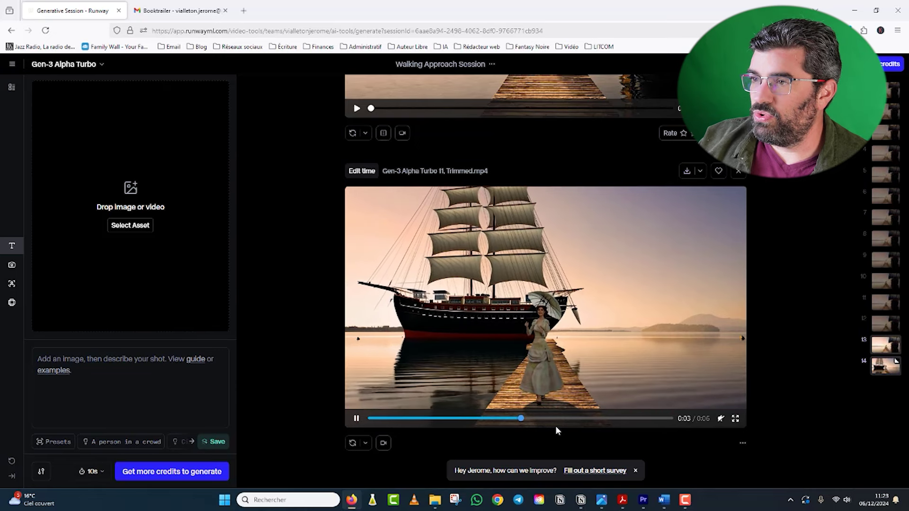
# Switch to Premiere Pro, open the "Un héritage dans la tourmente vidéo" project and create a sequence from the "Murder Amongst the Roses" music track
pyautogui.click(643, 500)
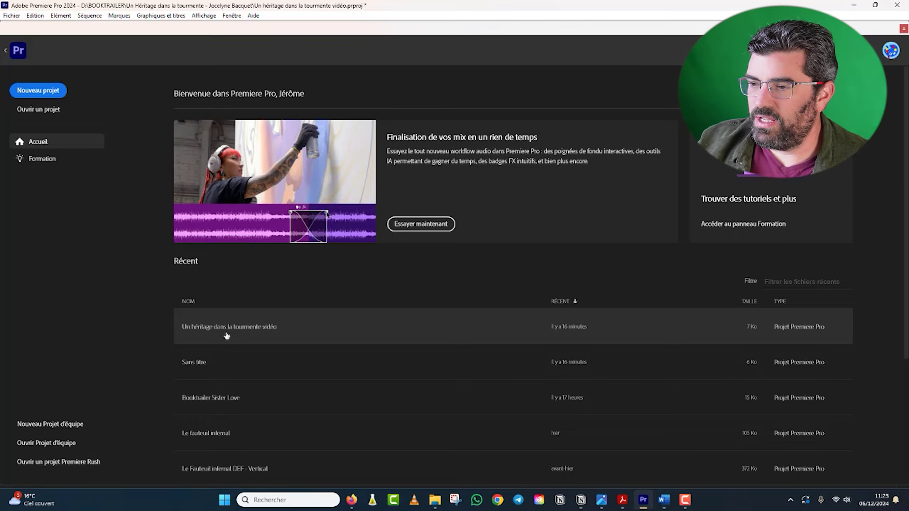
pyautogui.click(227, 327)
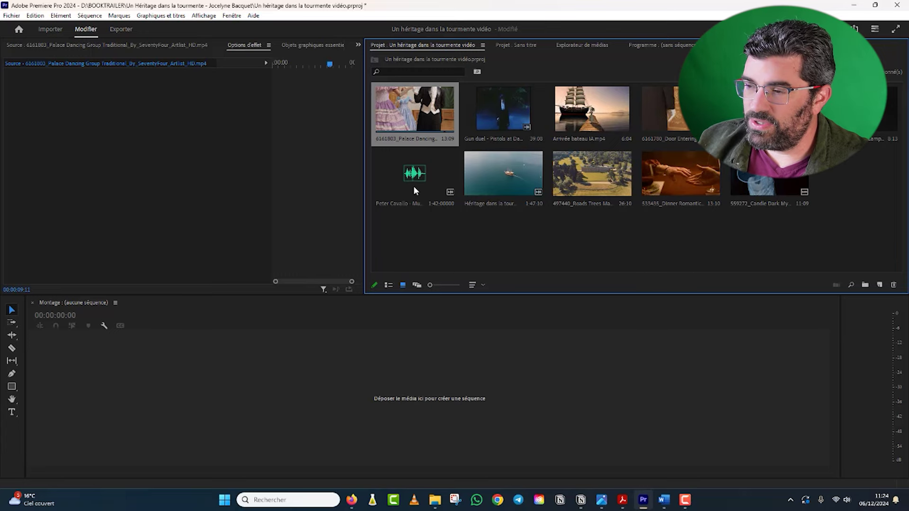
pyautogui.moveTo(414, 187); pyautogui.dragTo(311, 323)
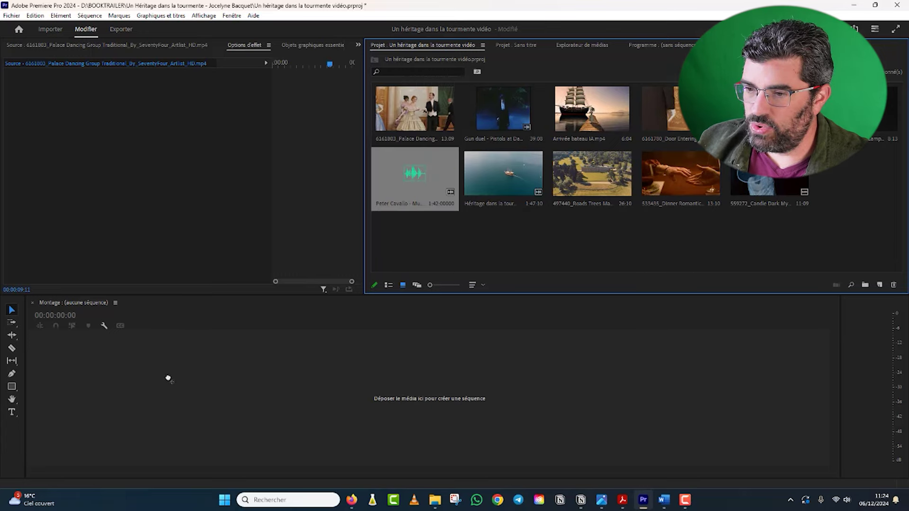
pyautogui.moveTo(168, 379); pyautogui.dragTo(168, 379)
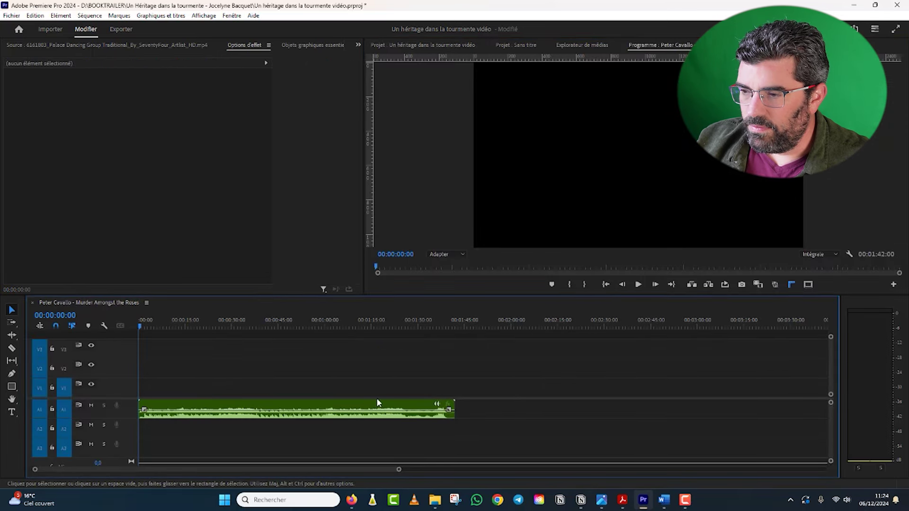